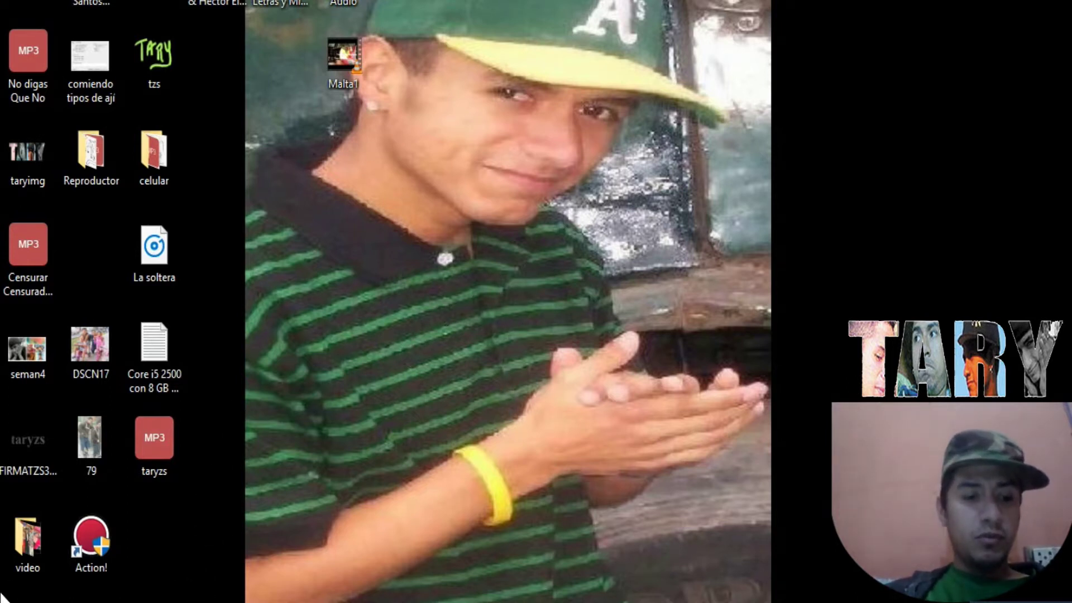
Launch aTube Catcher, dismiss its welcome window and open the video and audio trimming tool.
key("super")
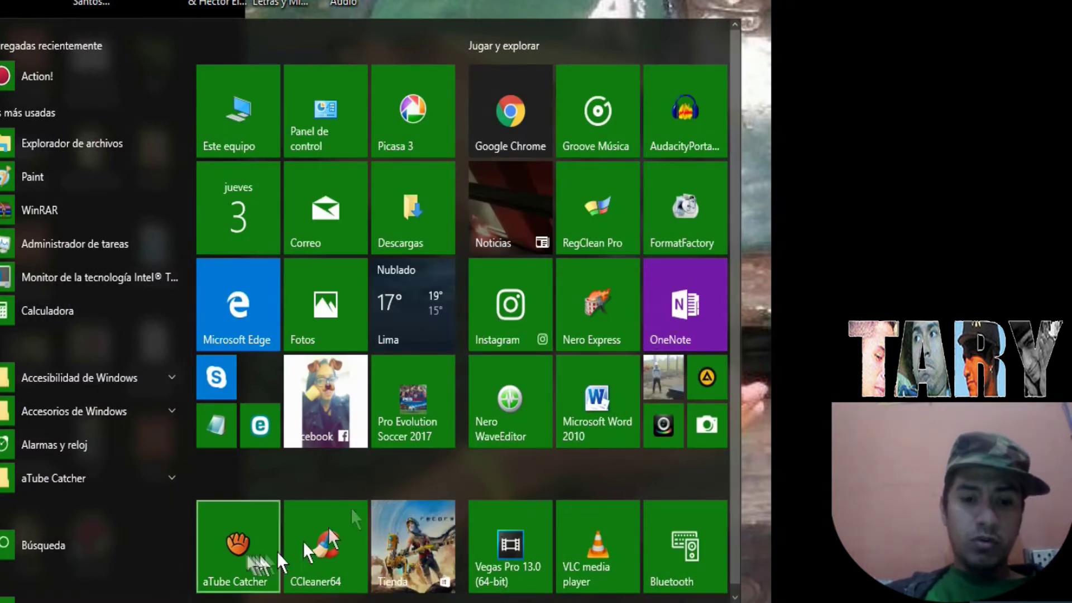
left_click(252, 541)
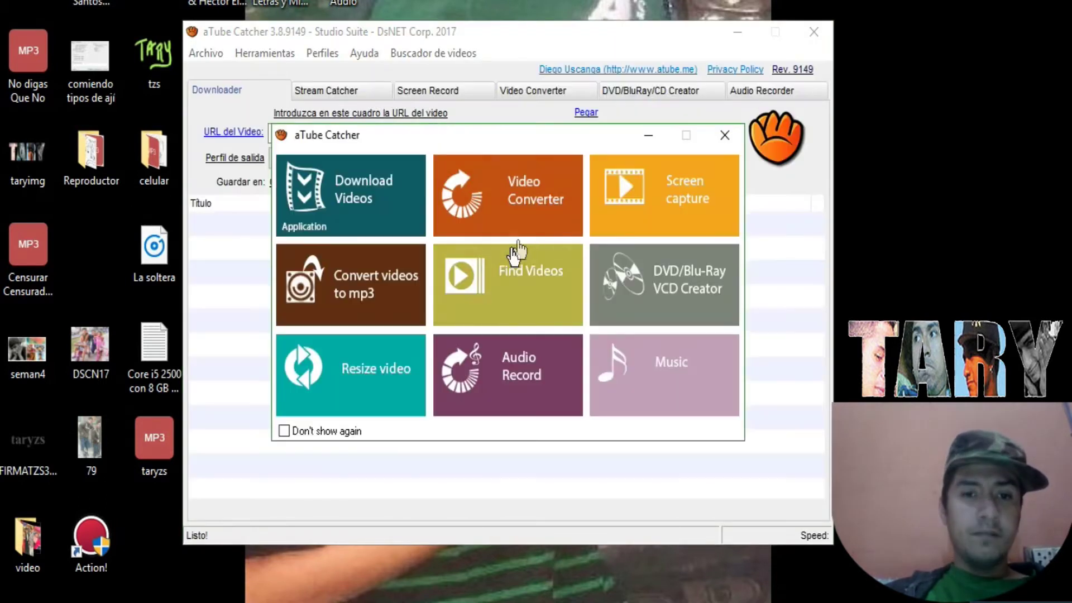
left_click(721, 135)
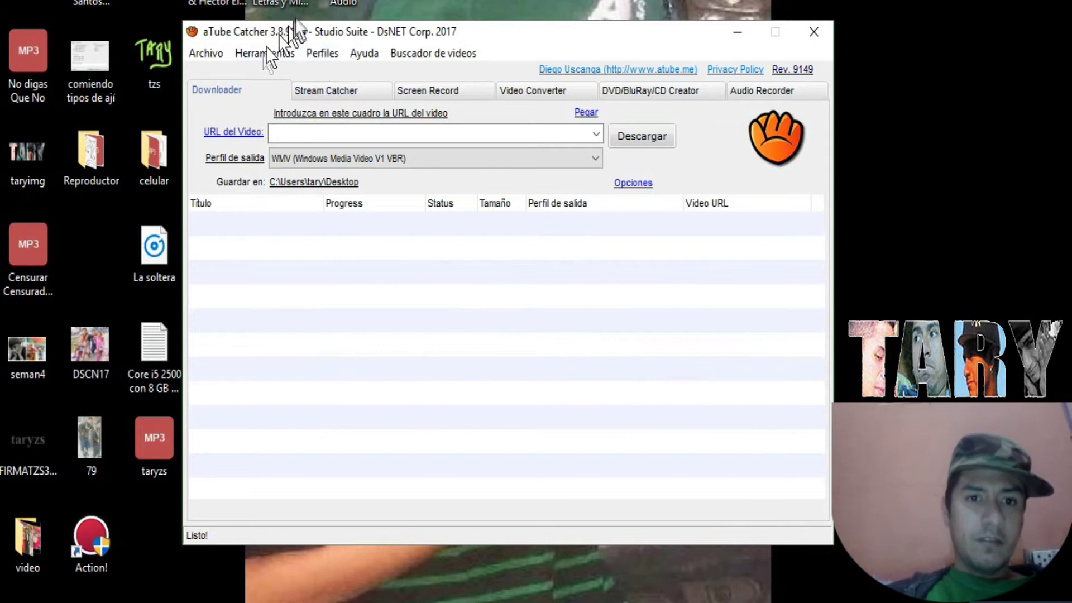
left_click(263, 54)
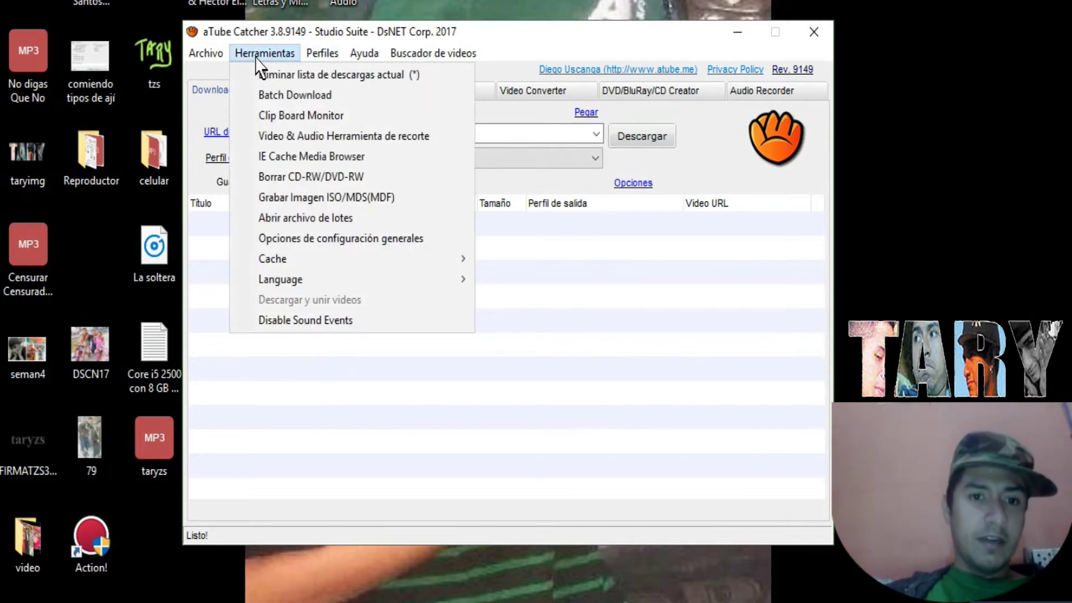
left_click(331, 136)
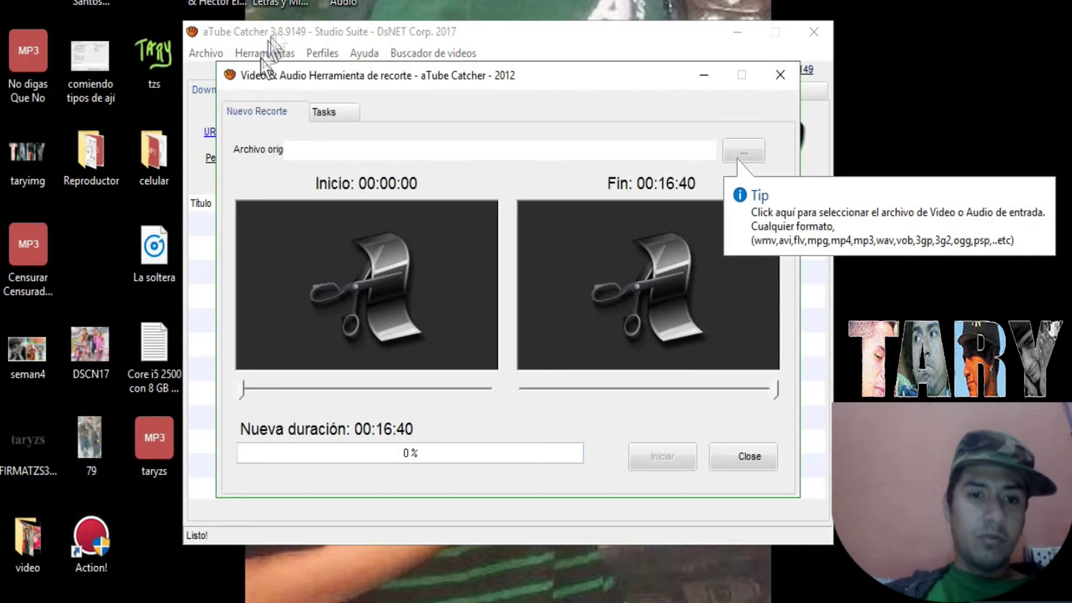
Load ZombieStriper.avi from the Desktop as the source file for the new trim.
left_click(745, 152)
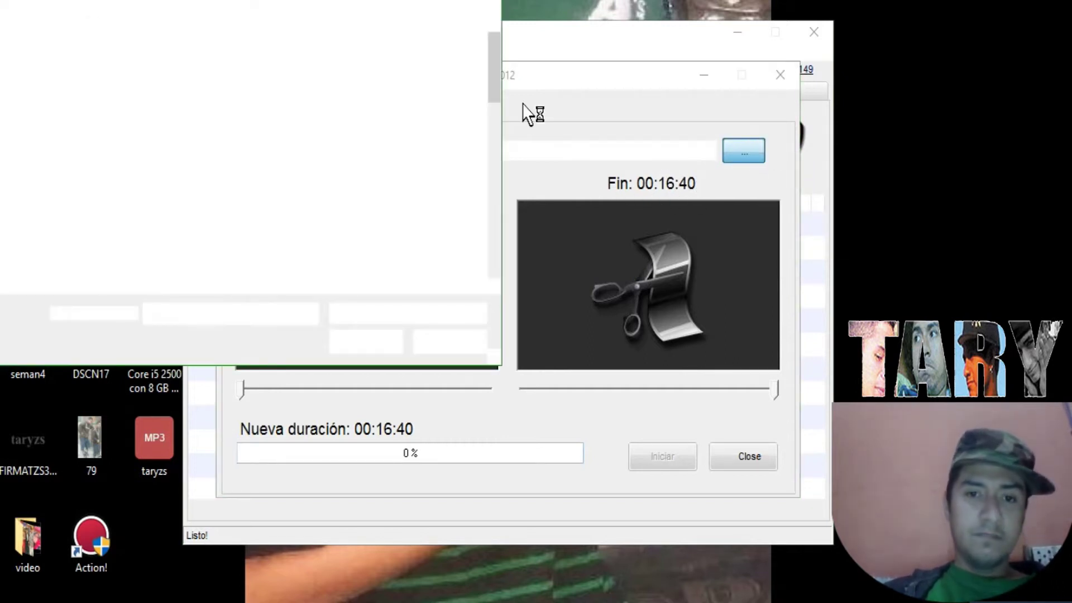
left_click_drag(495, 54, 485, 219)
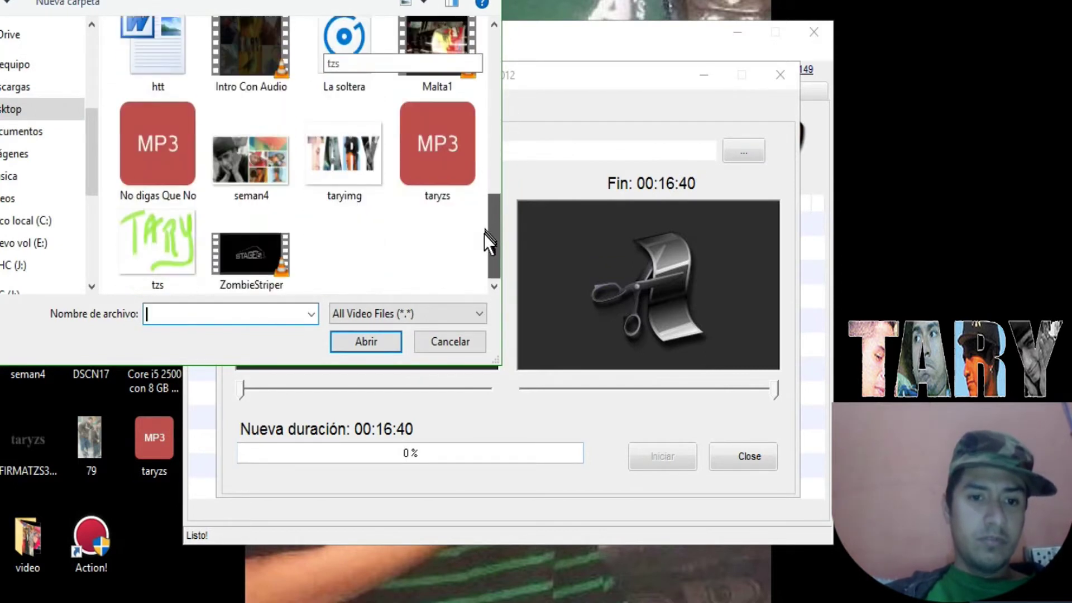
left_click(243, 248)
double_click(243, 247)
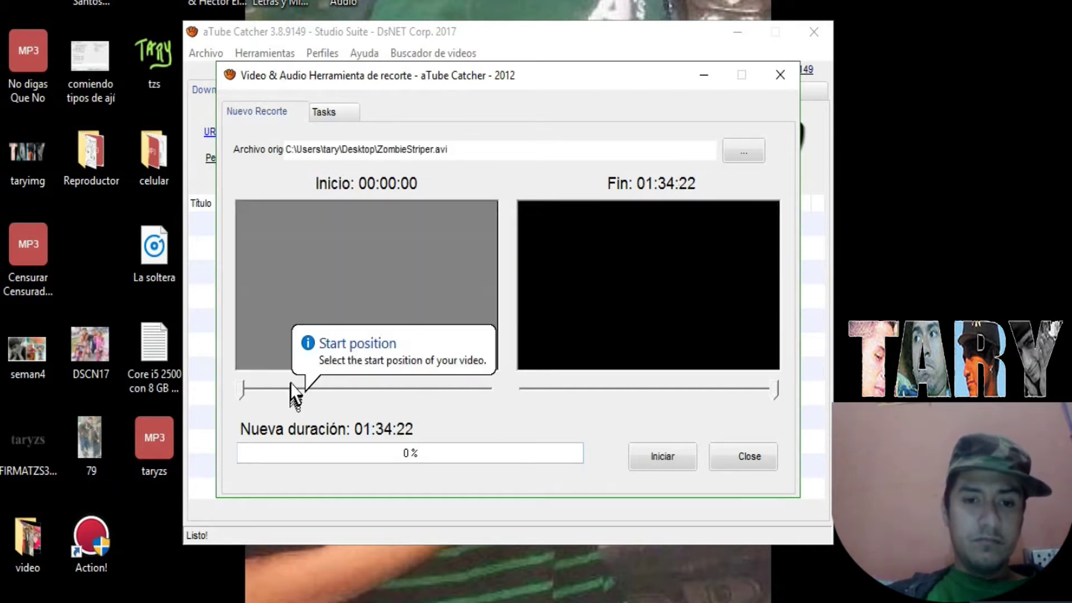
Set the trim's start position to 00:00:19.
left_click(244, 391)
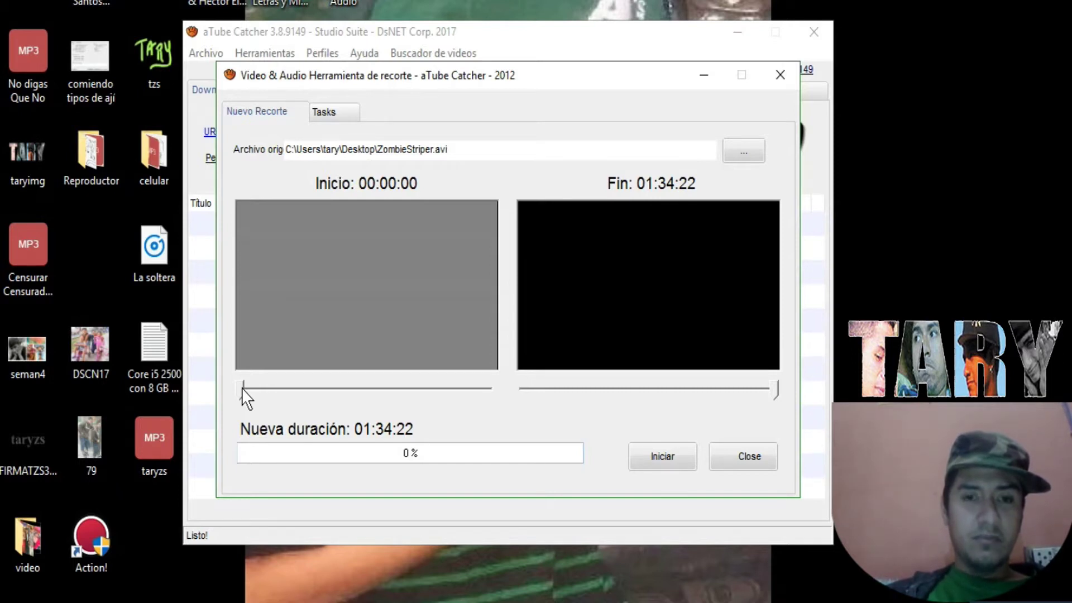
mouse_move(243, 389)
left_mouse_down()
mouse_move(283, 389)
mouse_move(236, 389)
mouse_move(245, 389)
left_mouse_up()
left_click(514, 389)
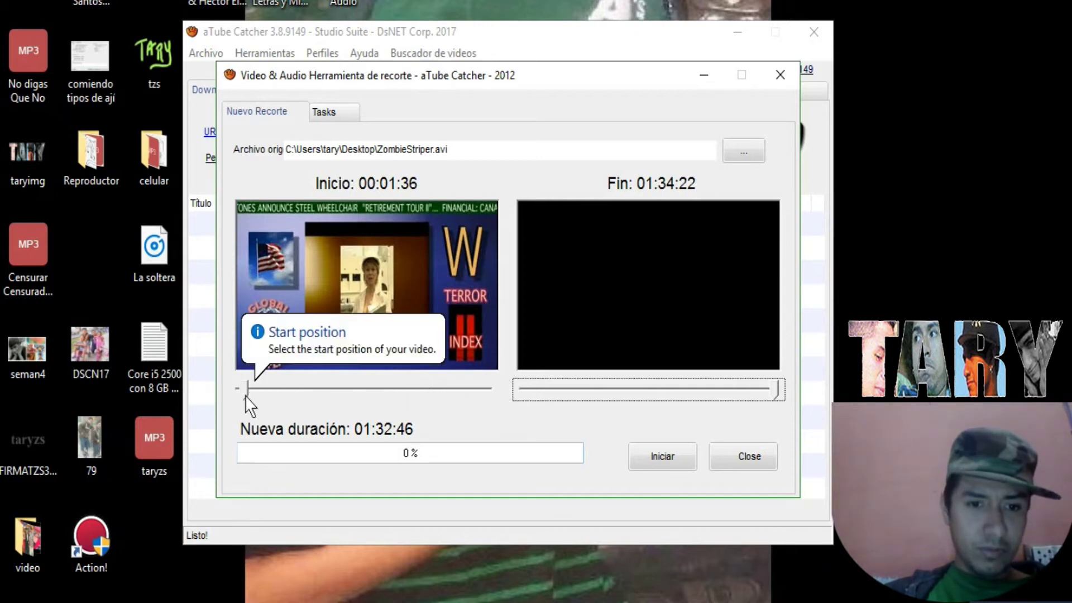
left_click_drag(246, 389, 242, 390)
key("Tab")
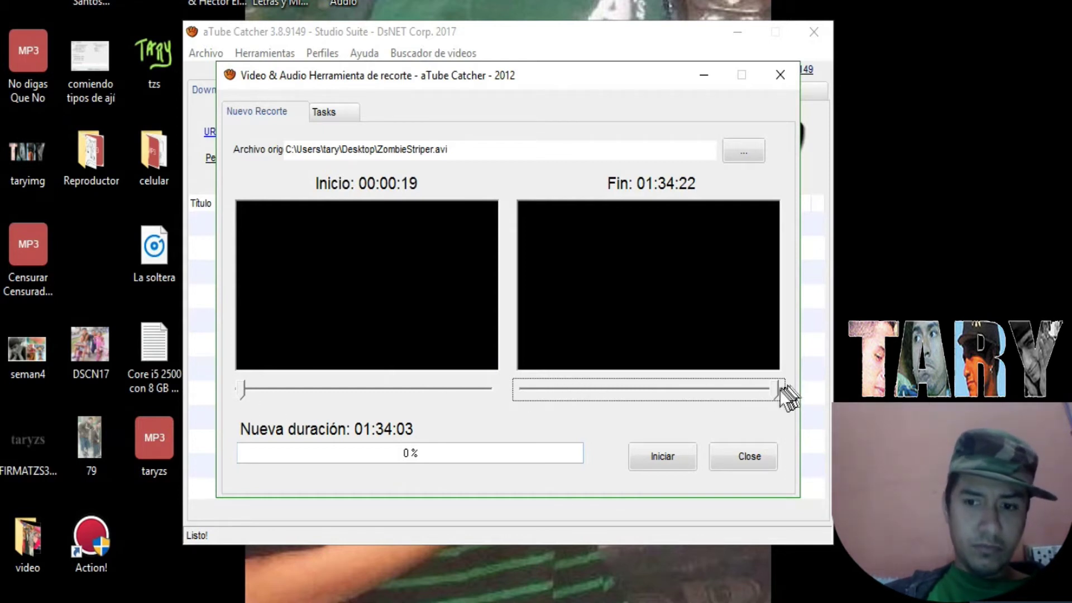
Set the trim's end position to 01:29:56 and start cutting the video.
left_click_drag(775, 391, 762, 390)
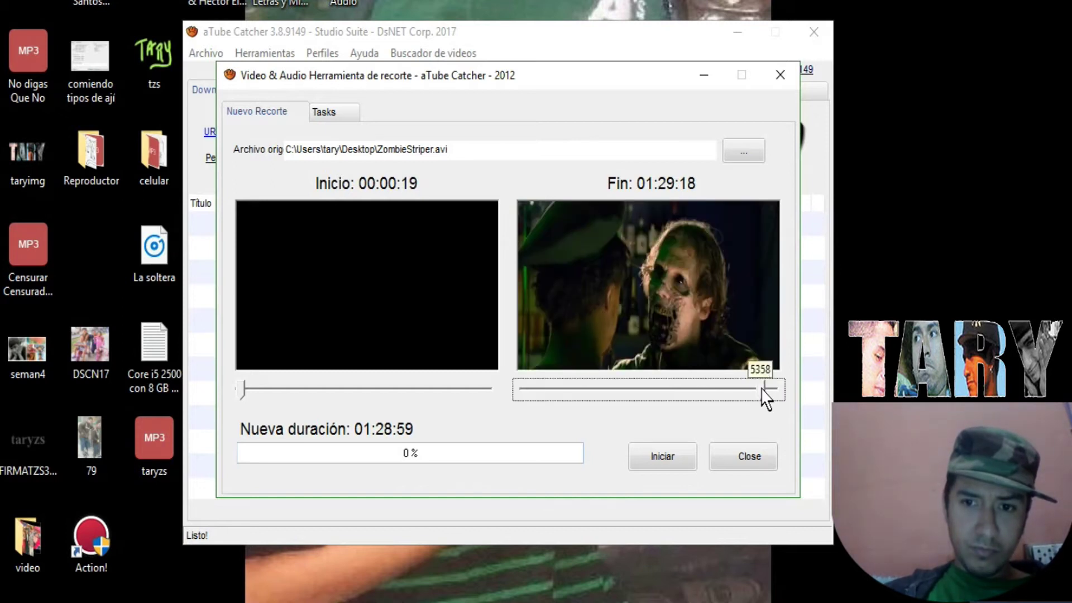
left_click_drag(762, 385, 763, 385)
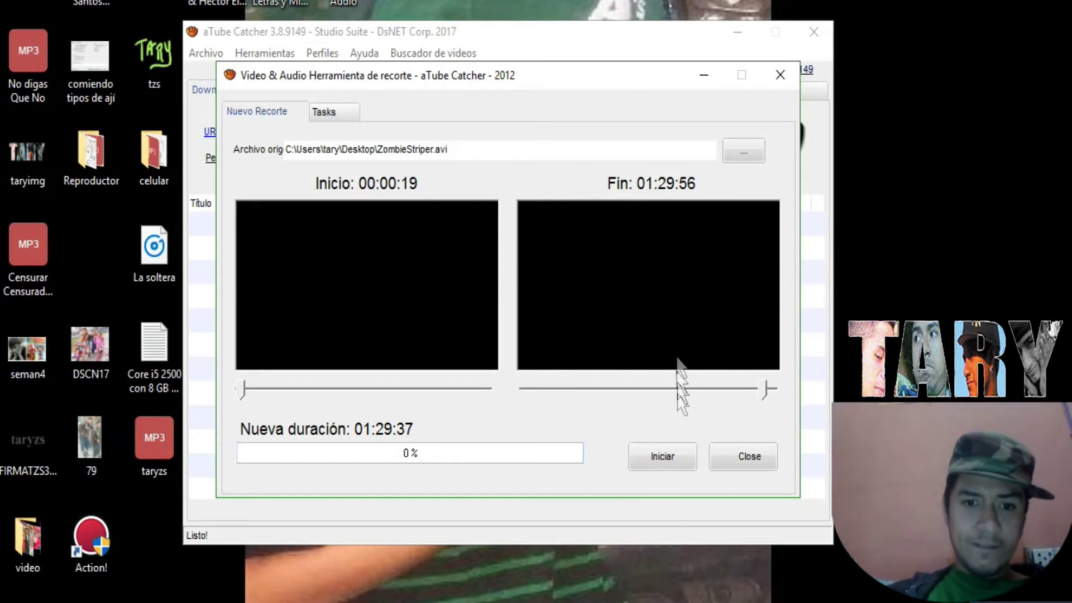
left_click(675, 457)
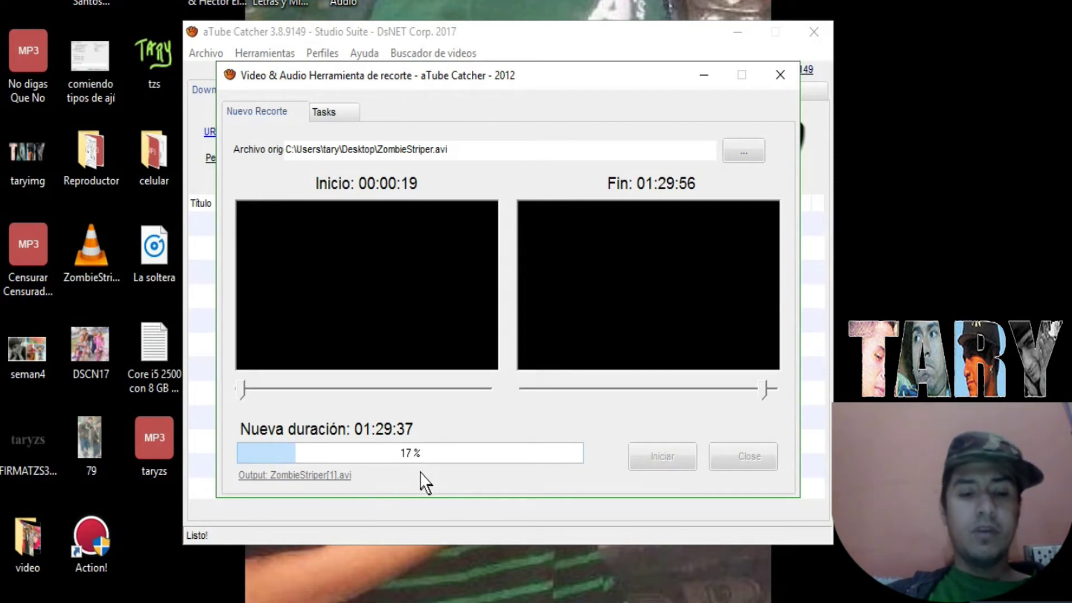
Examine the general and detailed properties of the output file ZombieStriper[1] on the desktop, then close them.
left_click(94, 269)
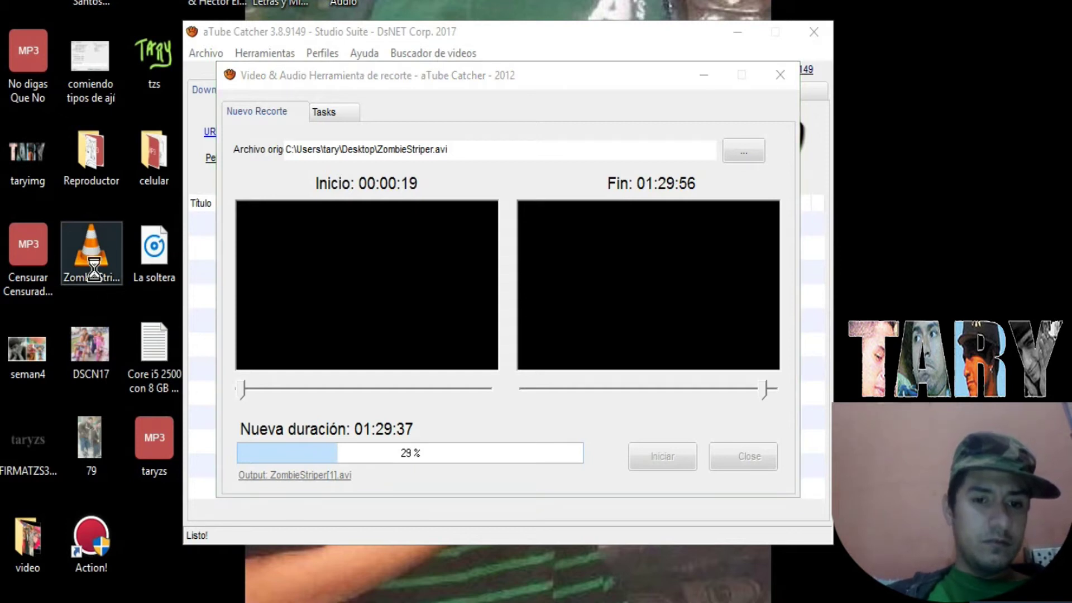
right_click(93, 269)
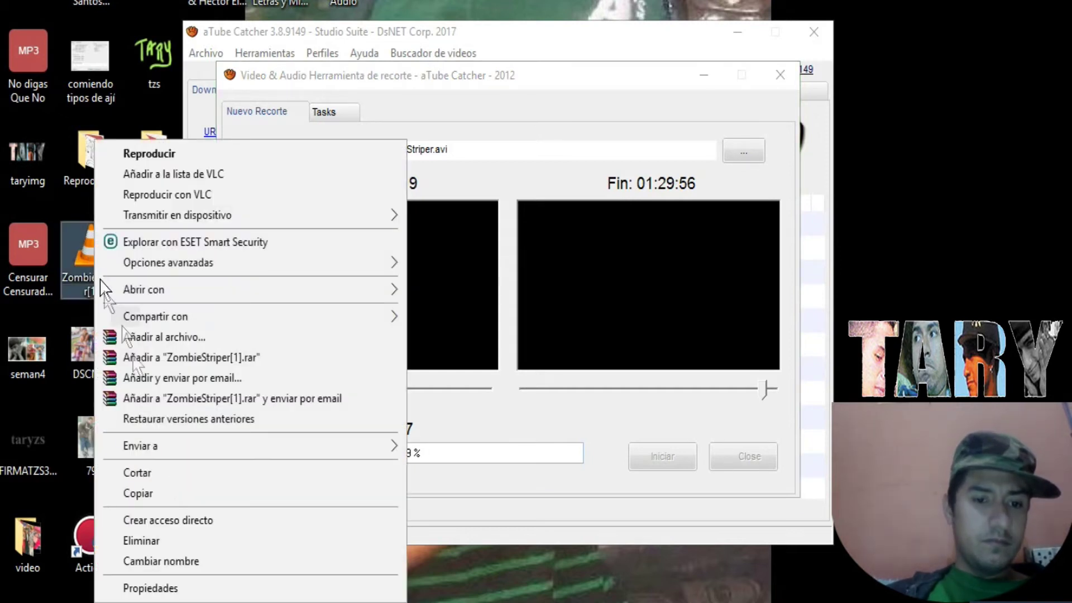
left_click(177, 596)
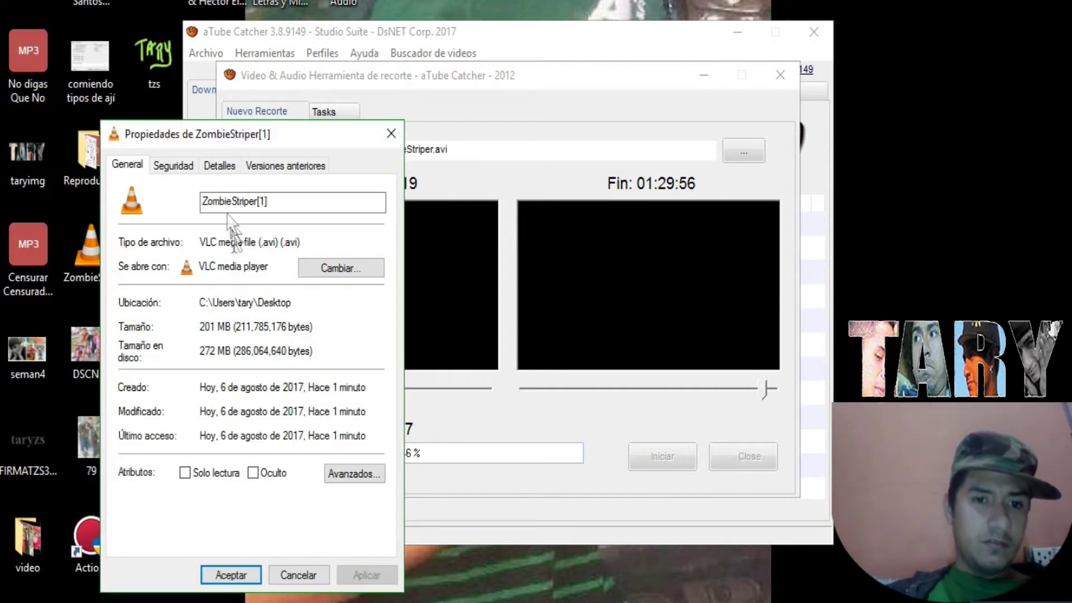
left_click(215, 167)
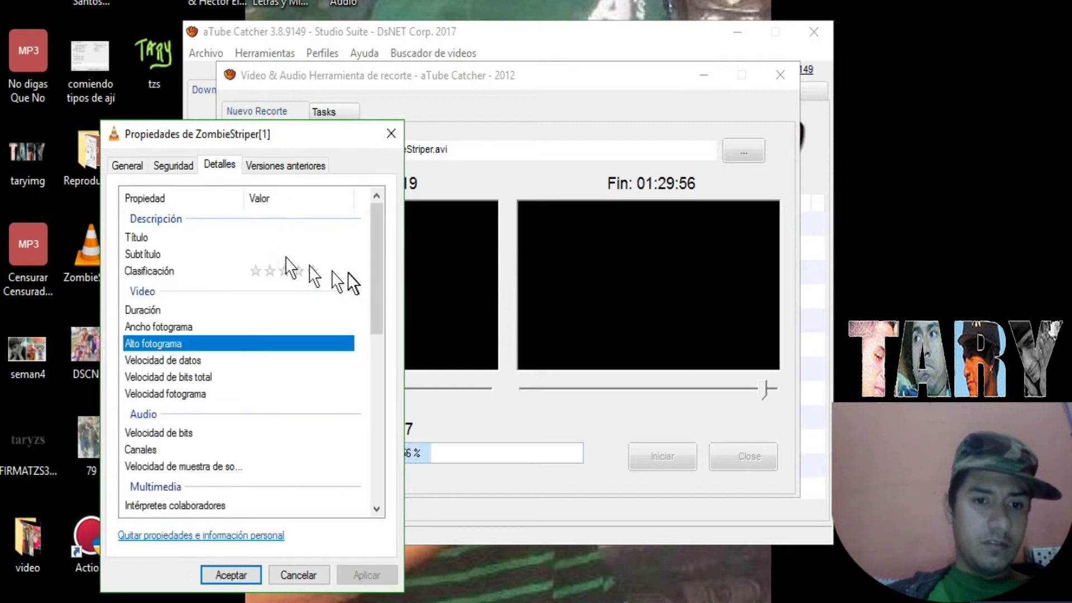
left_click_drag(373, 424, 332, 258)
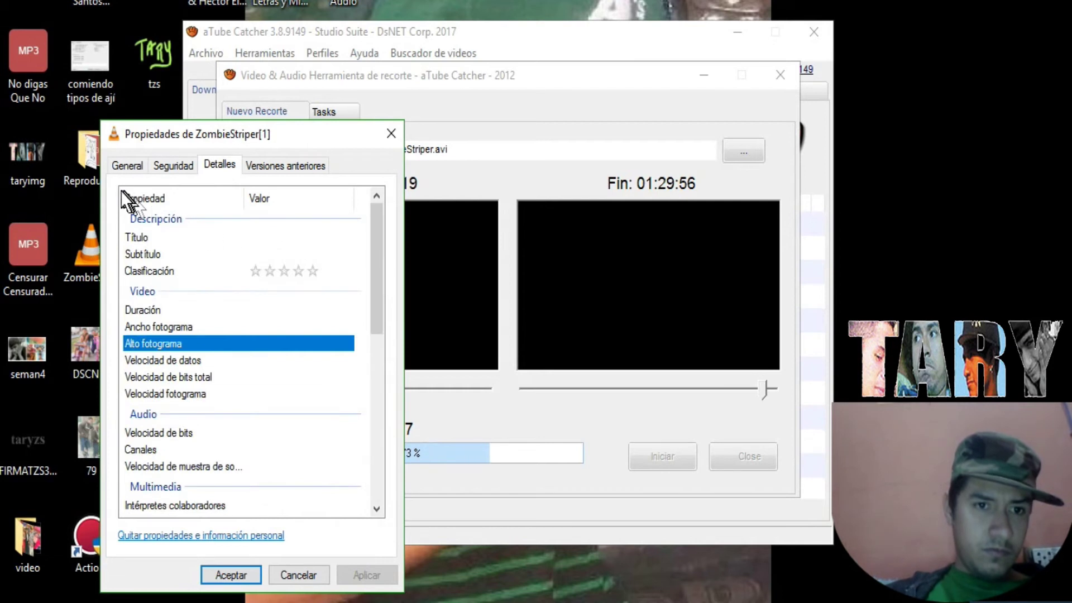
left_click(125, 165)
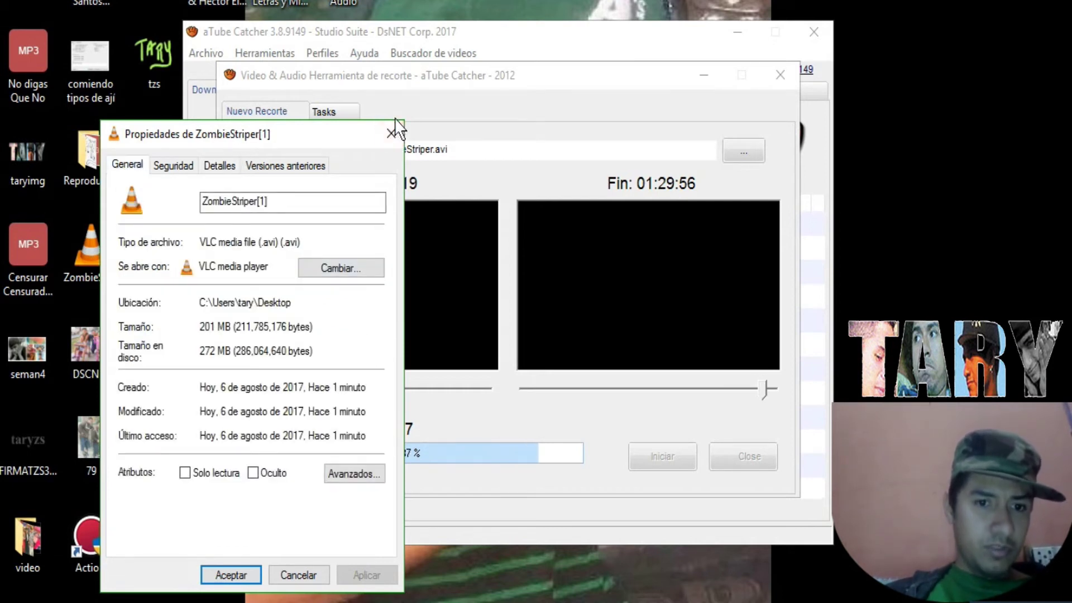
left_click(391, 133)
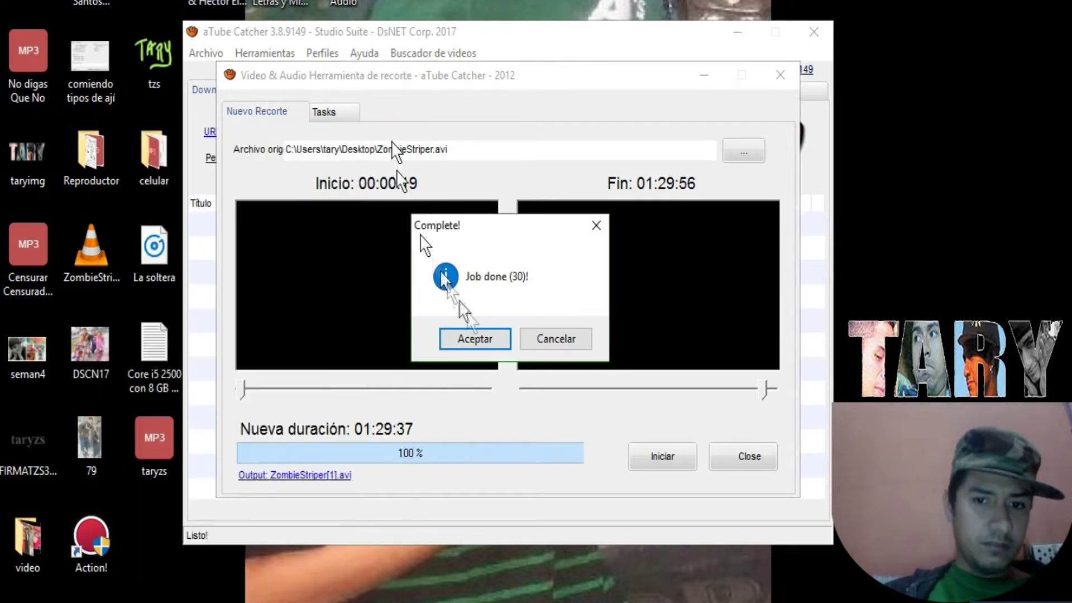
Acknowledge the finished trim job and clear the aTube Catcher windows from the desktop.
left_click(478, 340)
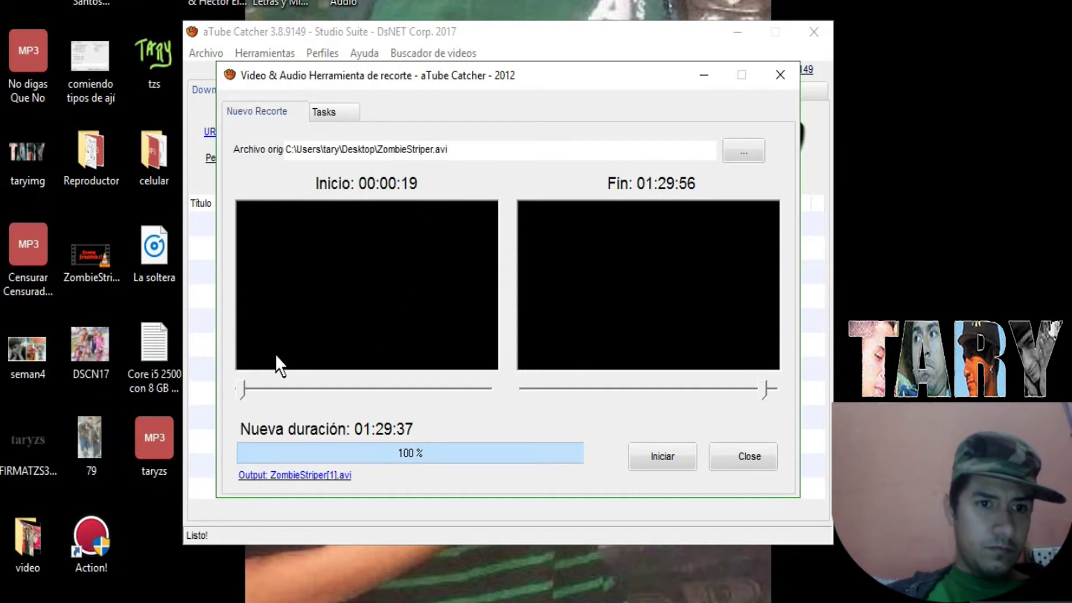
left_click(780, 75)
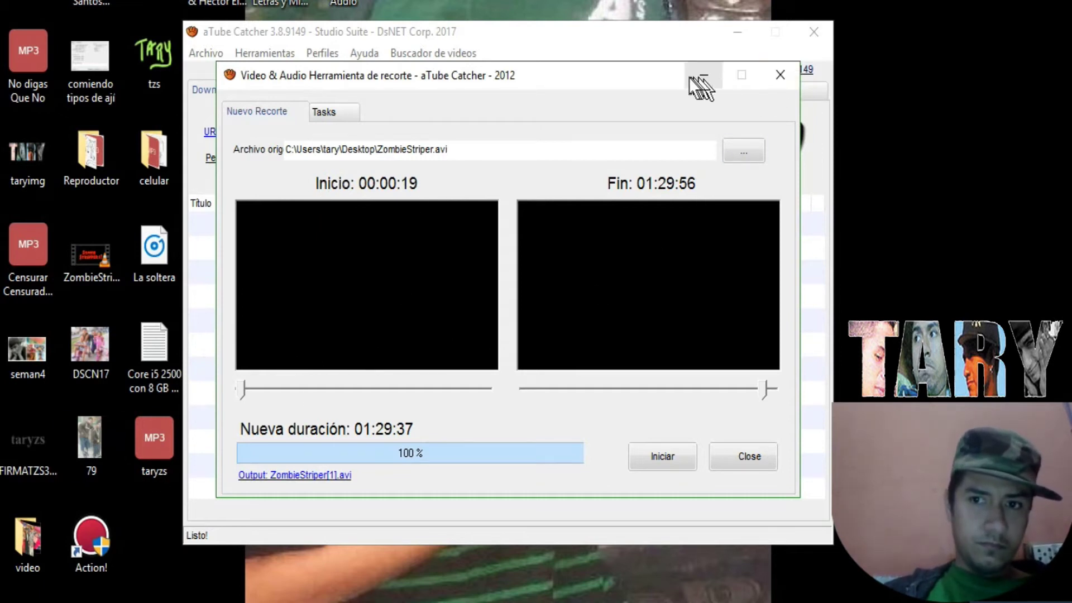
left_click(737, 32)
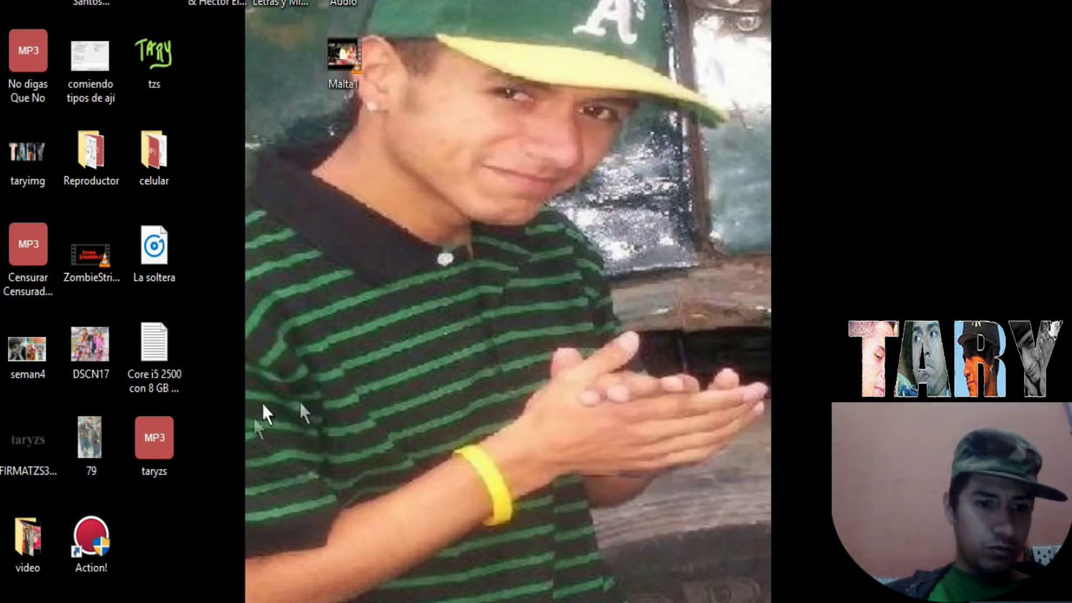
Check the file size and duration of the original ZombieStriper video on the desktop.
mouse_move(149, 442)
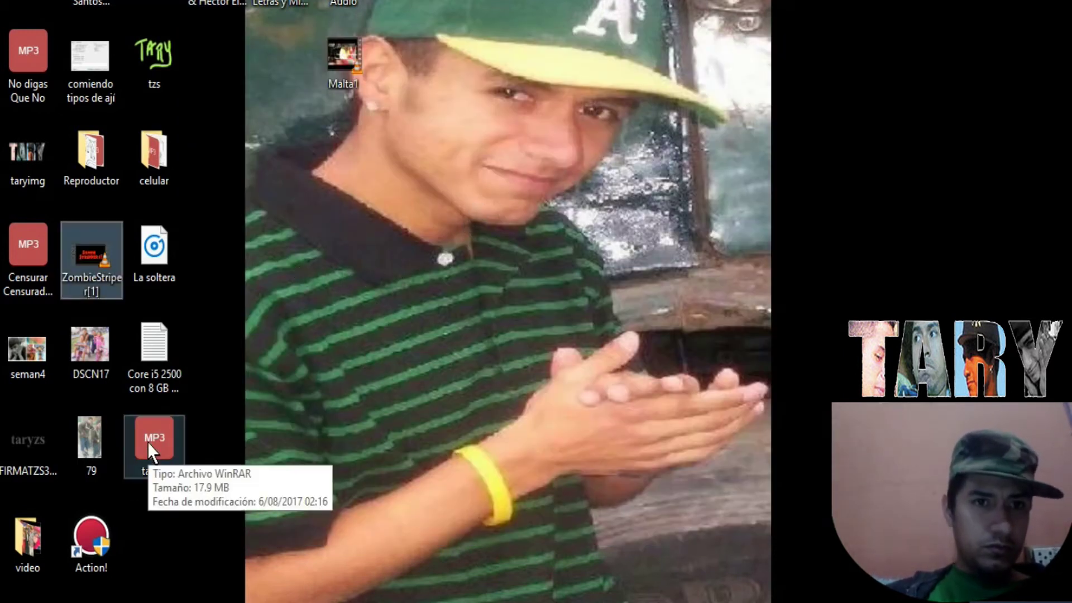
mouse_move(99, 274)
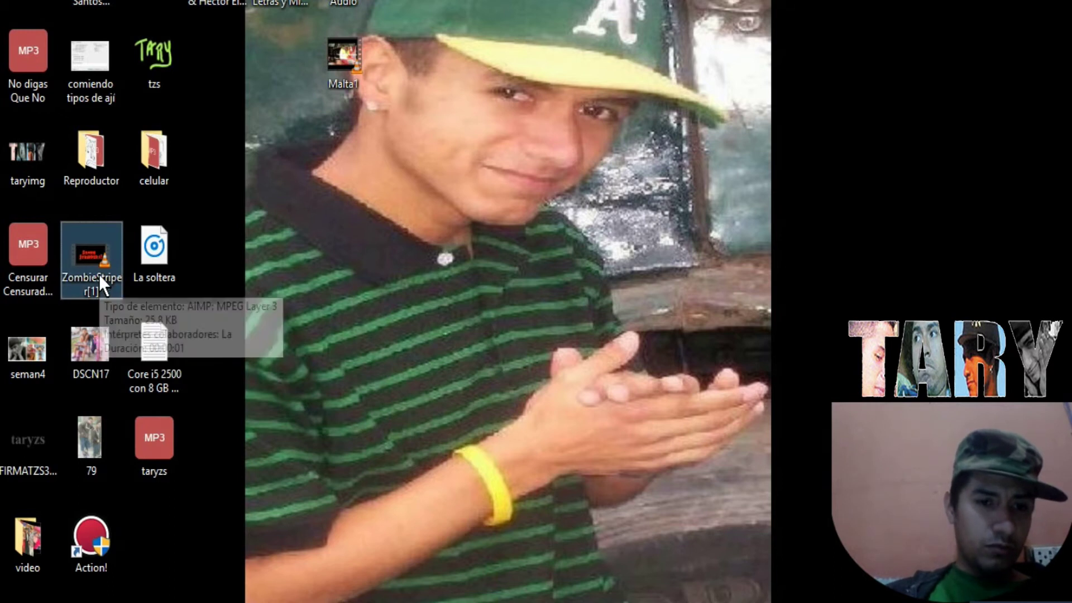
left_click(154, 4)
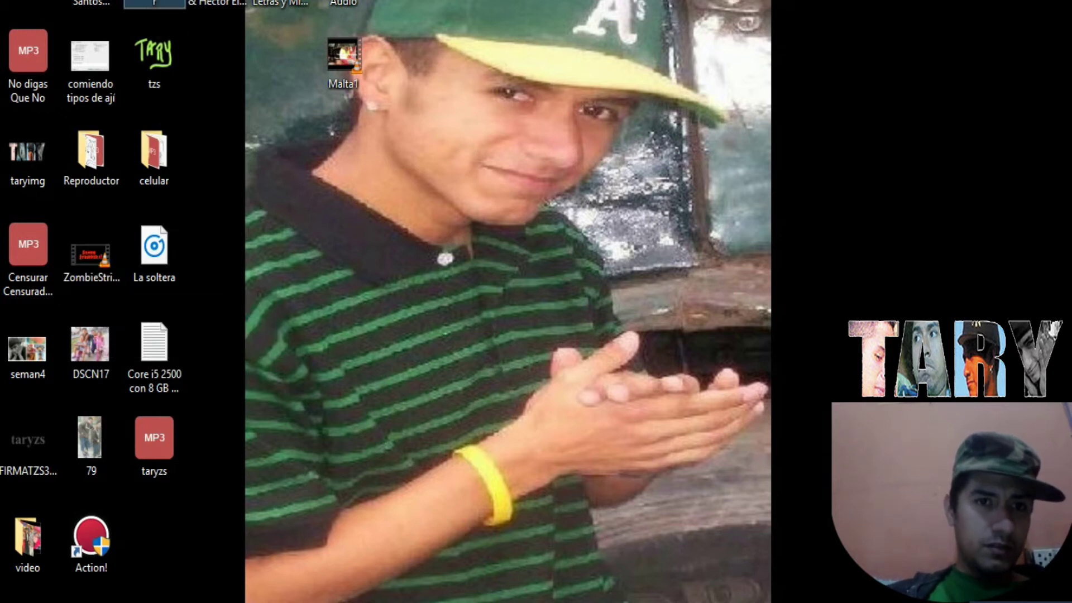
mouse_move(163, 3)
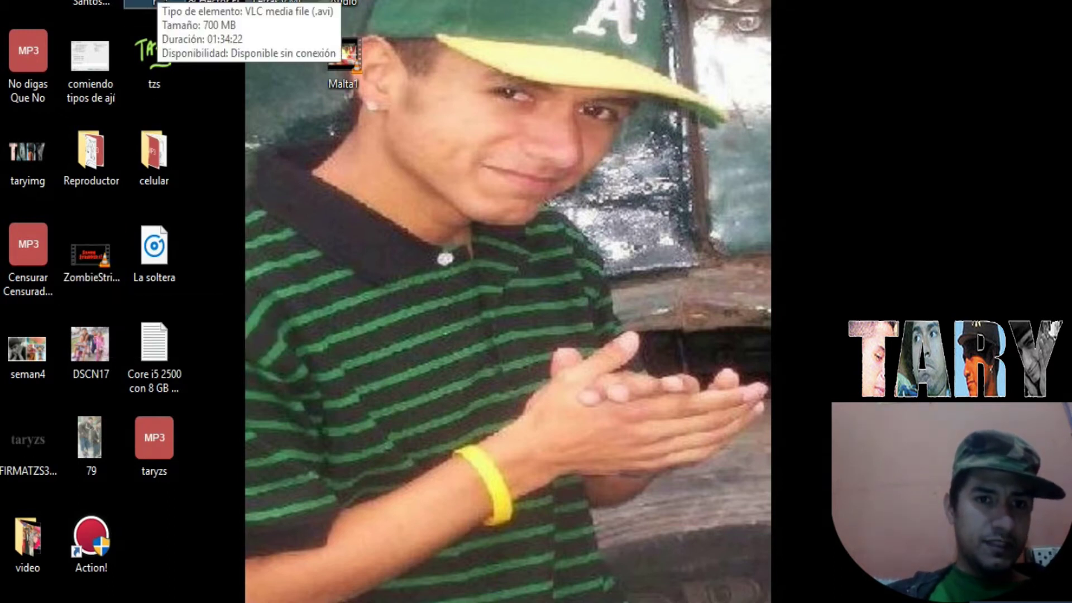
Play the trimmed ZombieStriper[1] video, skip towards its end to review the cut, and close the player.
mouse_move(93, 249)
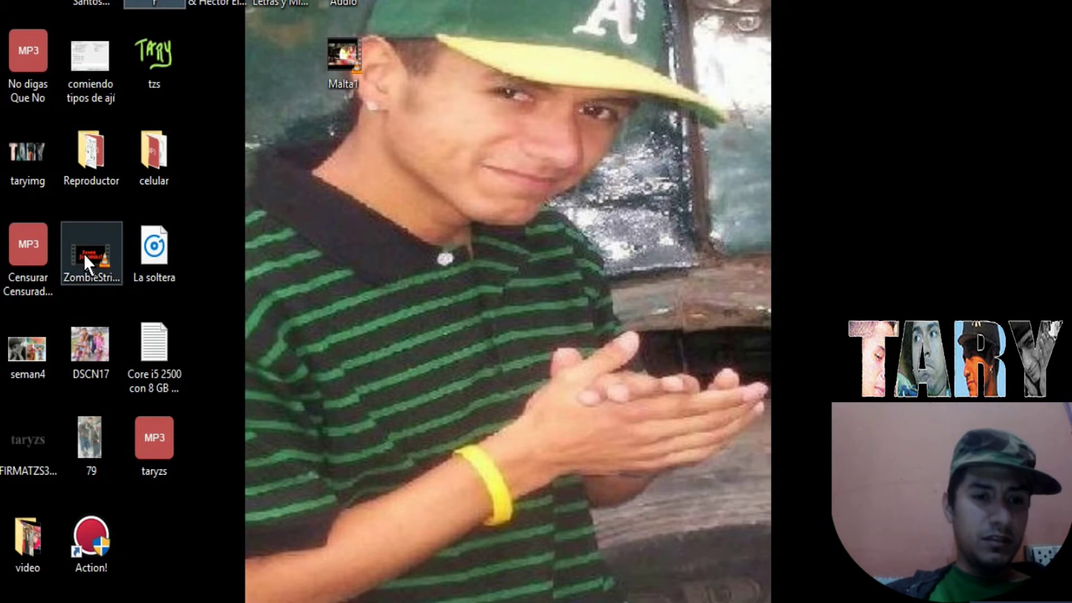
left_click(84, 254)
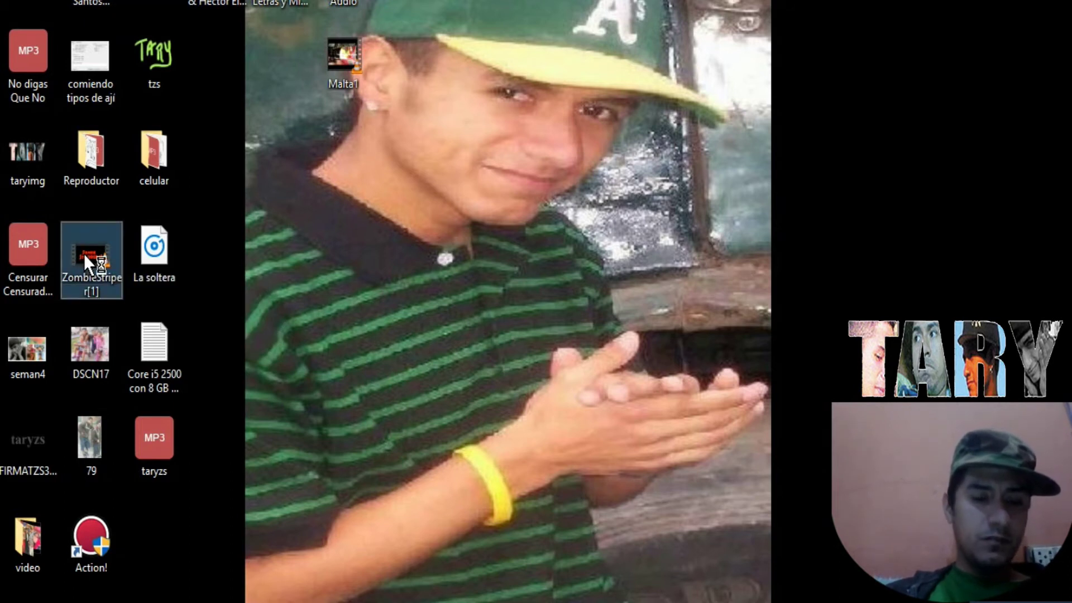
double_click(84, 253)
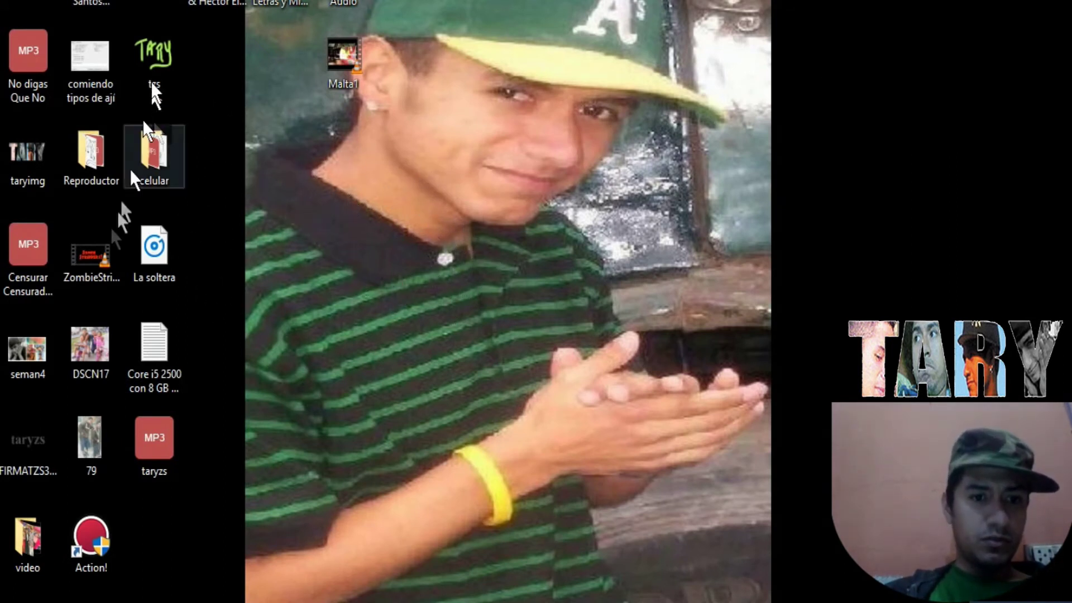
left_click(91, 254)
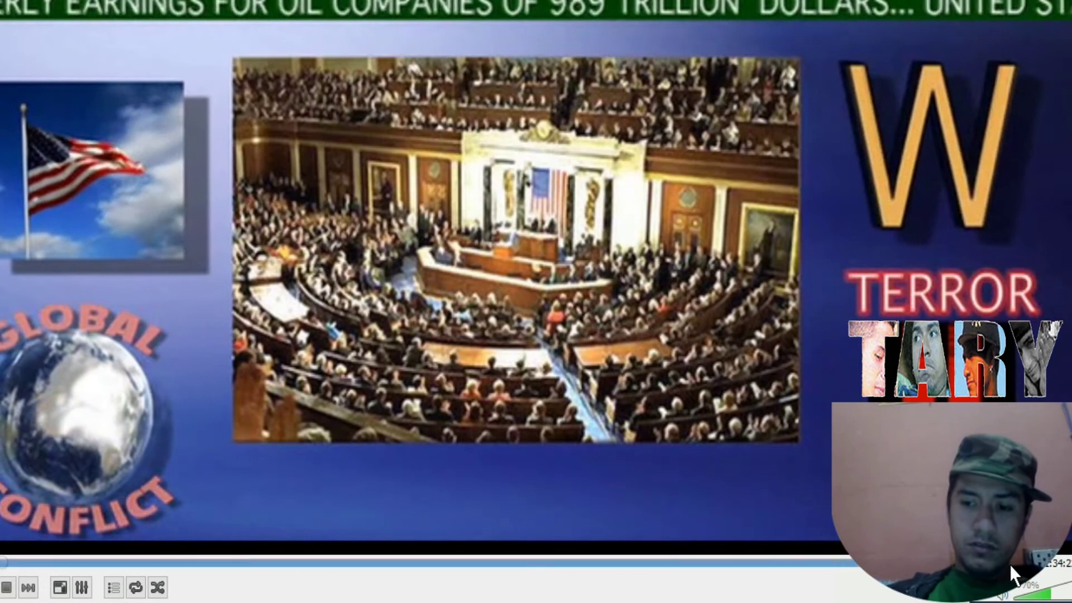
left_click(1009, 565)
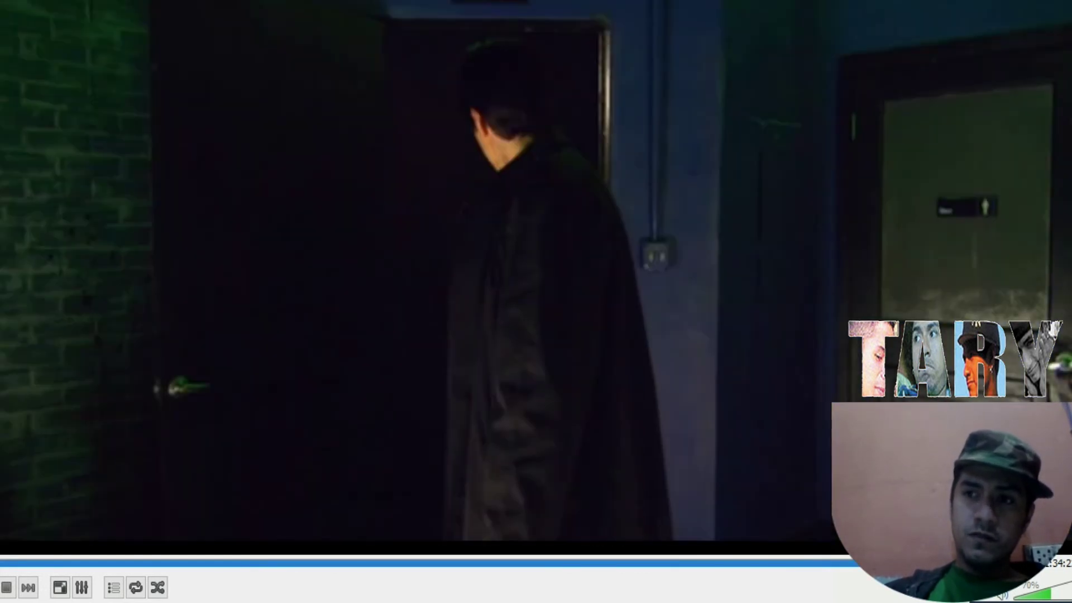
key("ctrl+q")
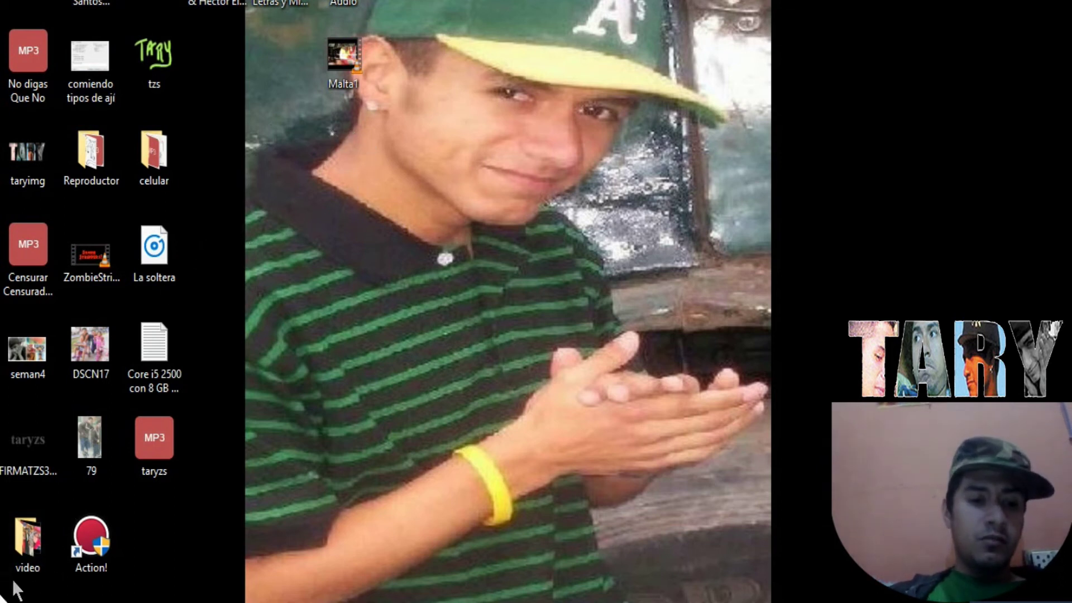
Open FormatFactory and queue ZombieStriper[1].avi from the desktop for conversion to WMV.
key("super")
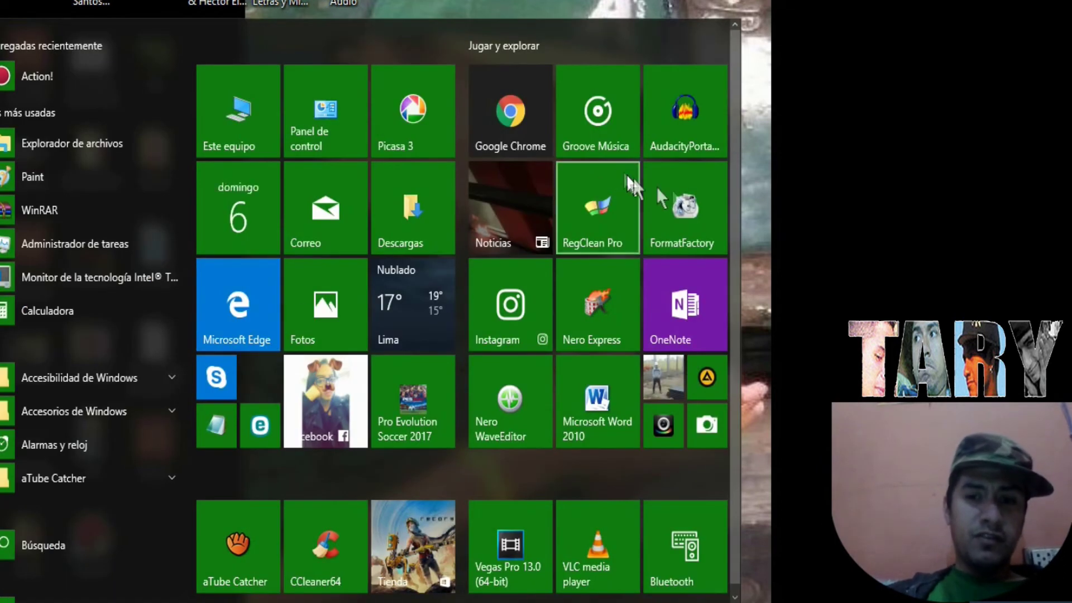
left_click(705, 195)
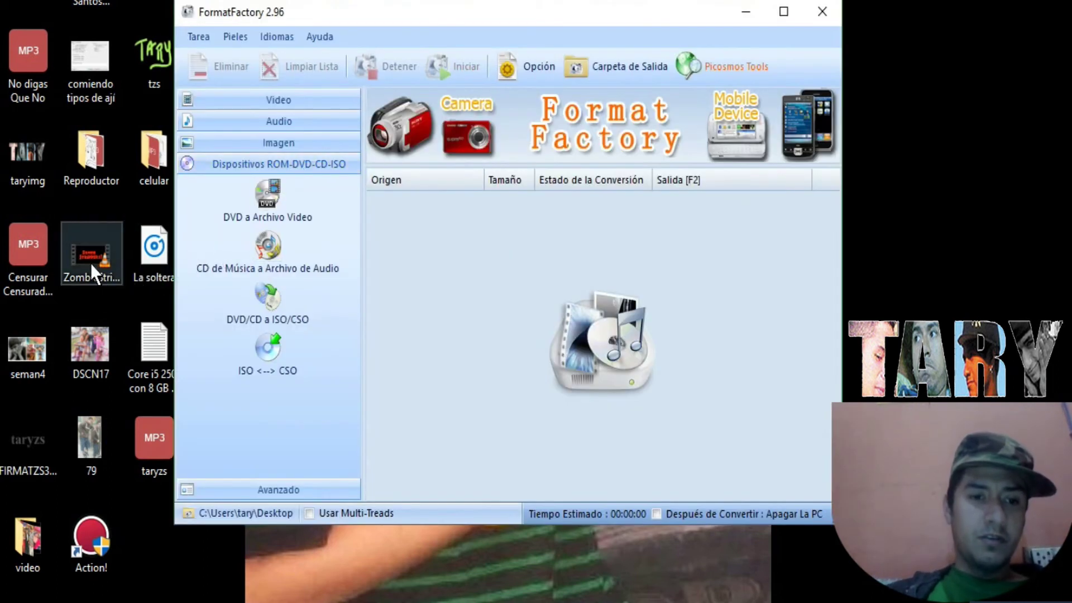
left_click_drag(91, 263, 350, 253)
left_click_drag(433, 288, 434, 293)
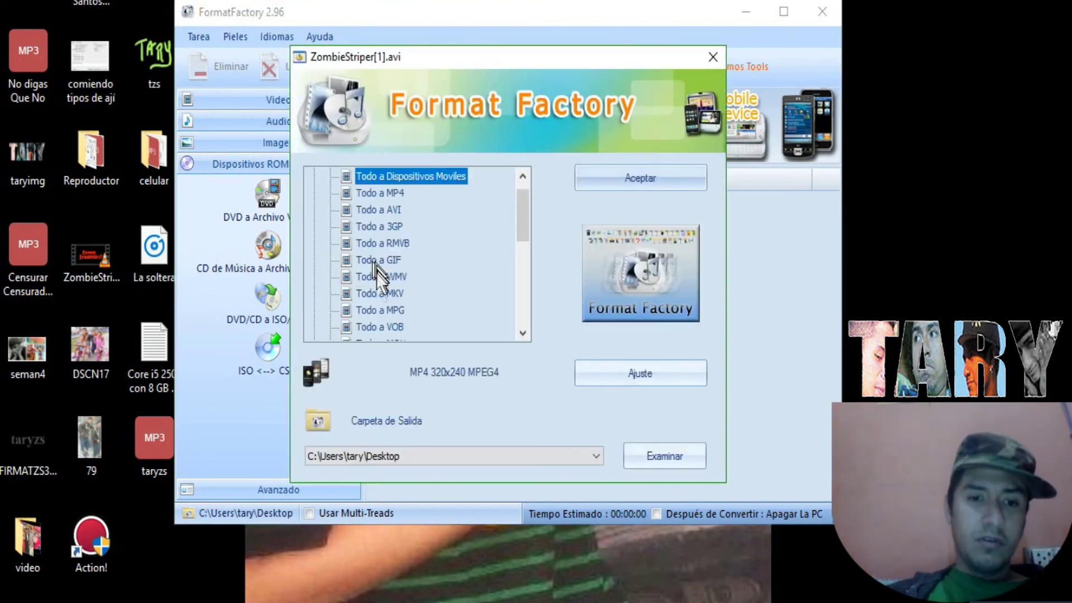
left_click(378, 277)
left_click(635, 179)
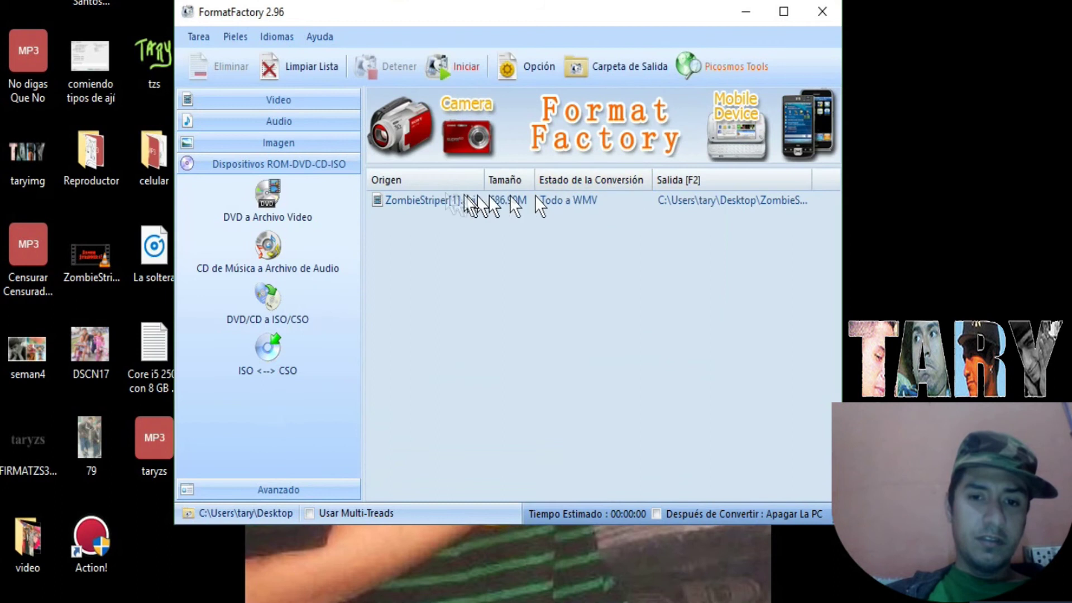
Mark 00:01:30 as the start and 00:18:03 as the end of the queued video's clip range, and close the range window without accepting.
left_click(413, 198)
right_click(413, 198)
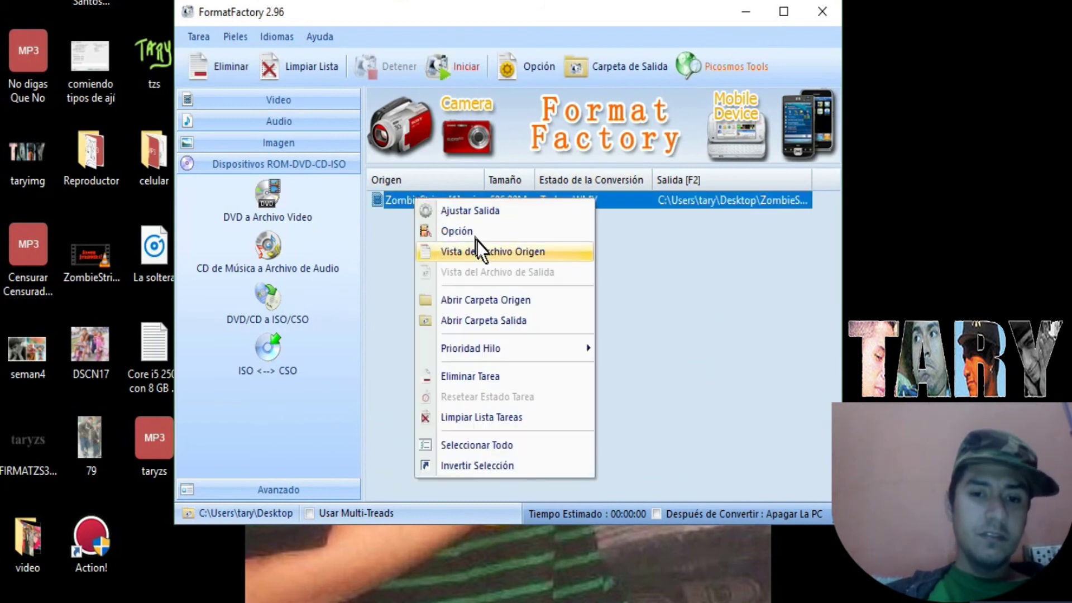
key("Escape")
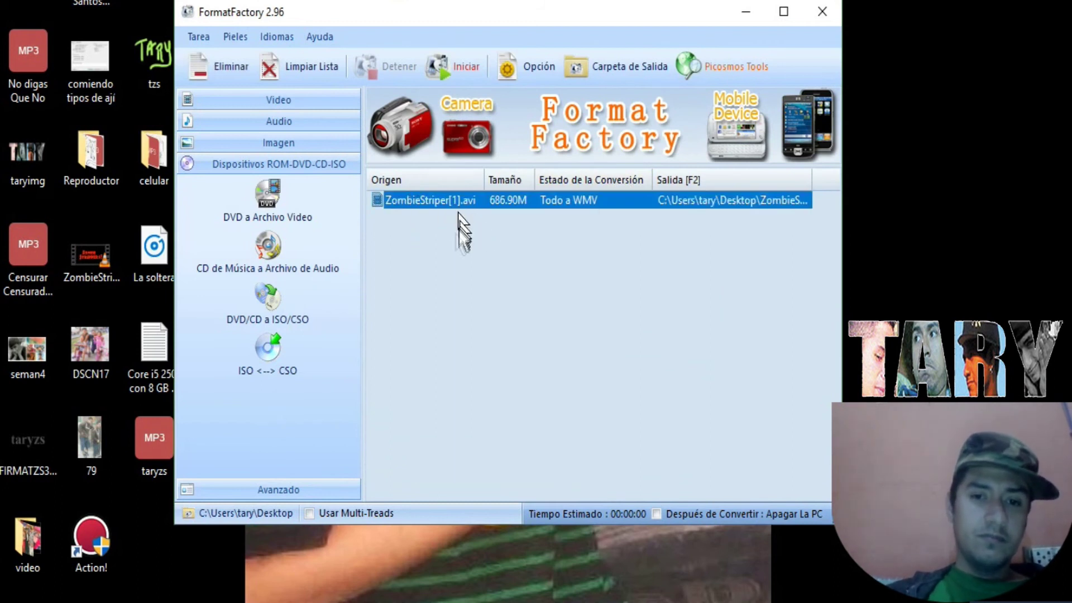
double_click(455, 204)
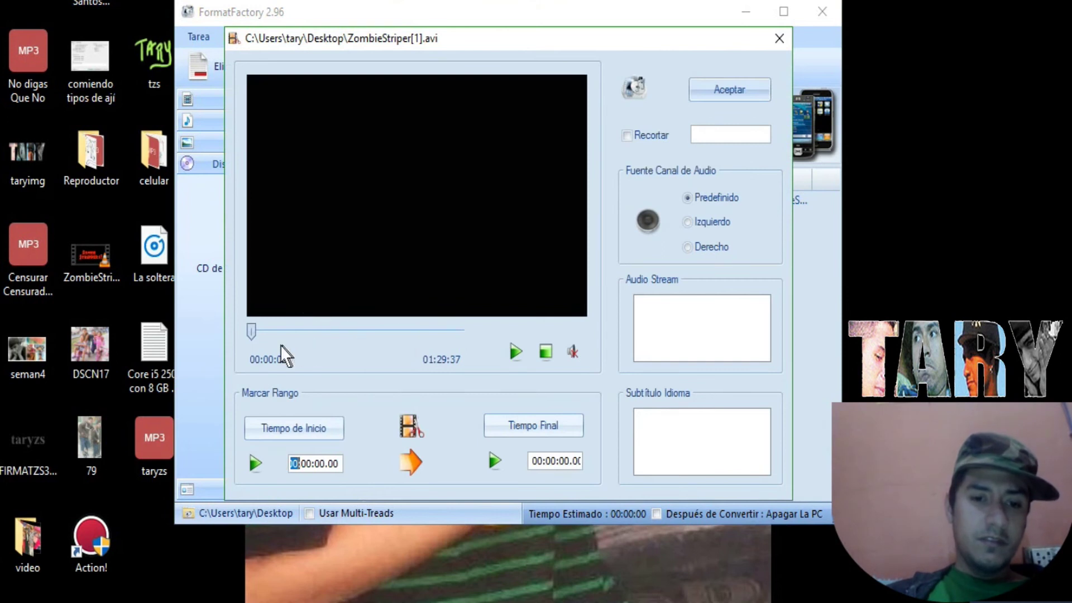
left_click_drag(253, 334, 254, 334)
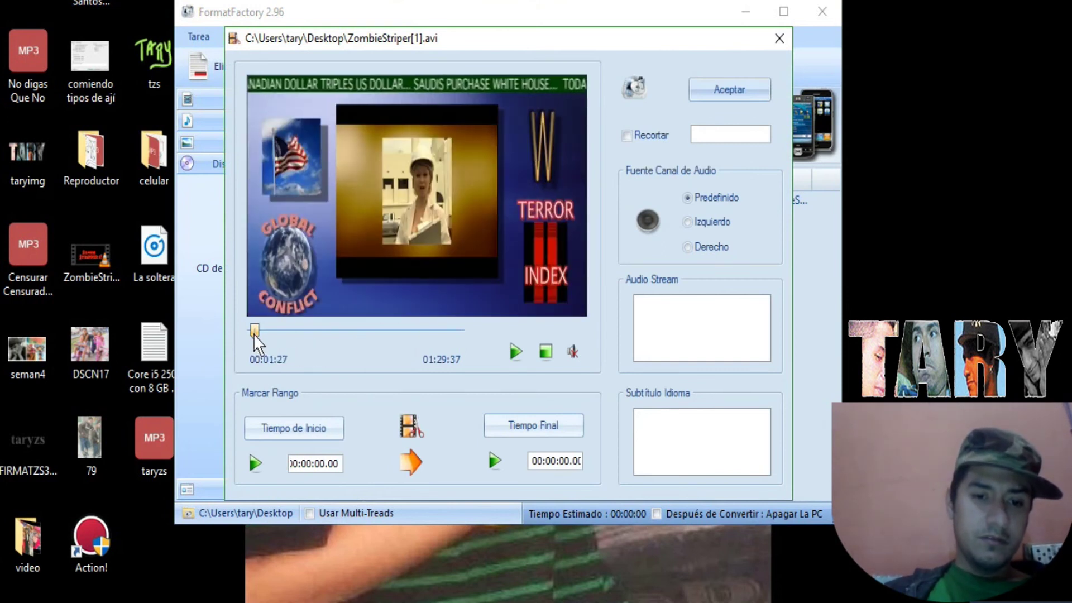
left_click(285, 427)
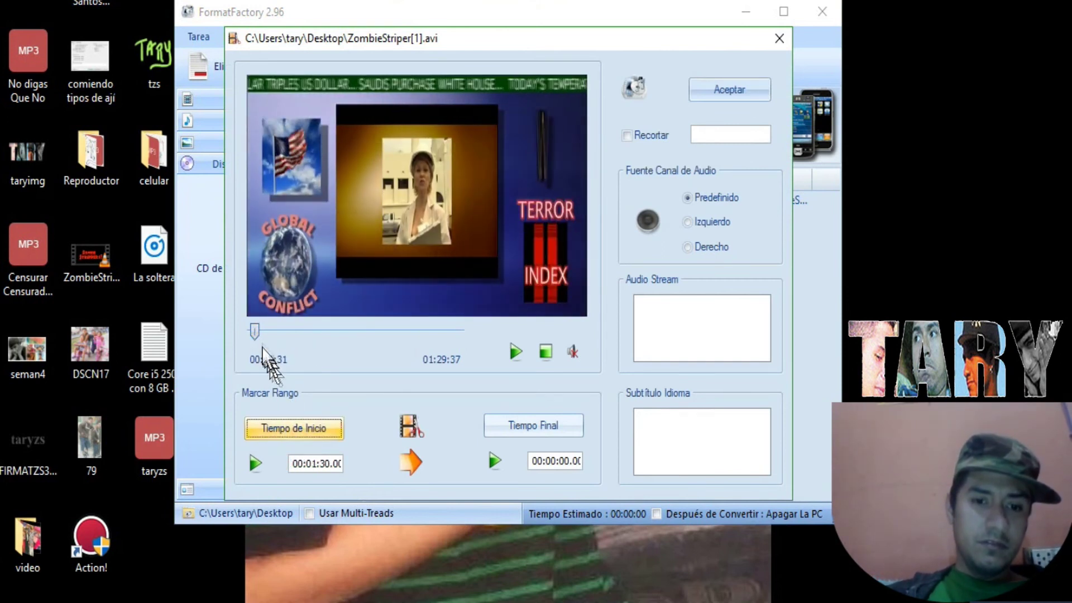
left_click_drag(260, 336, 459, 333)
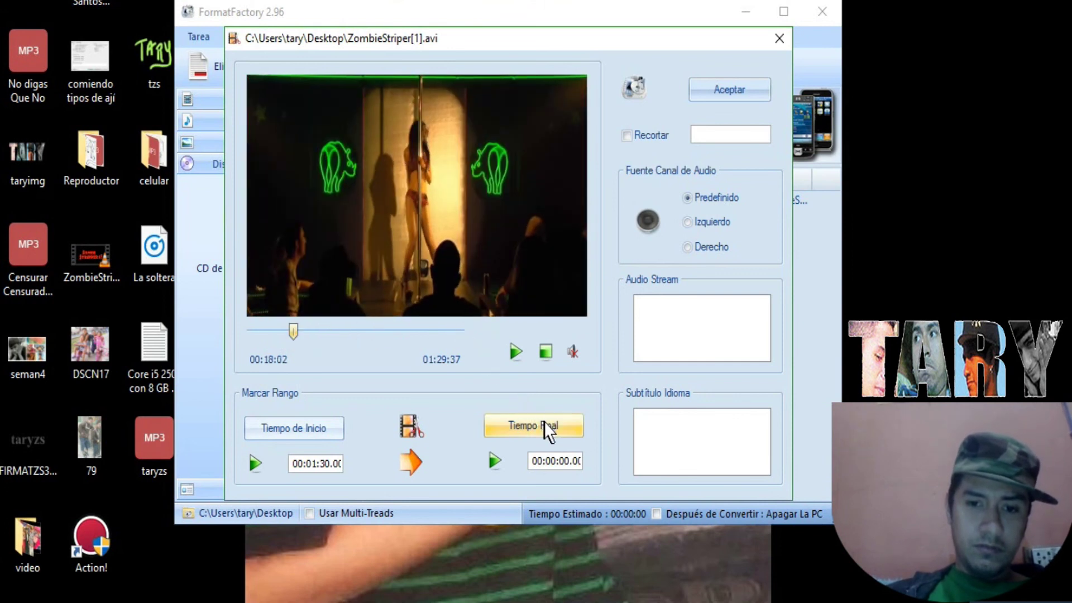
left_click(544, 423)
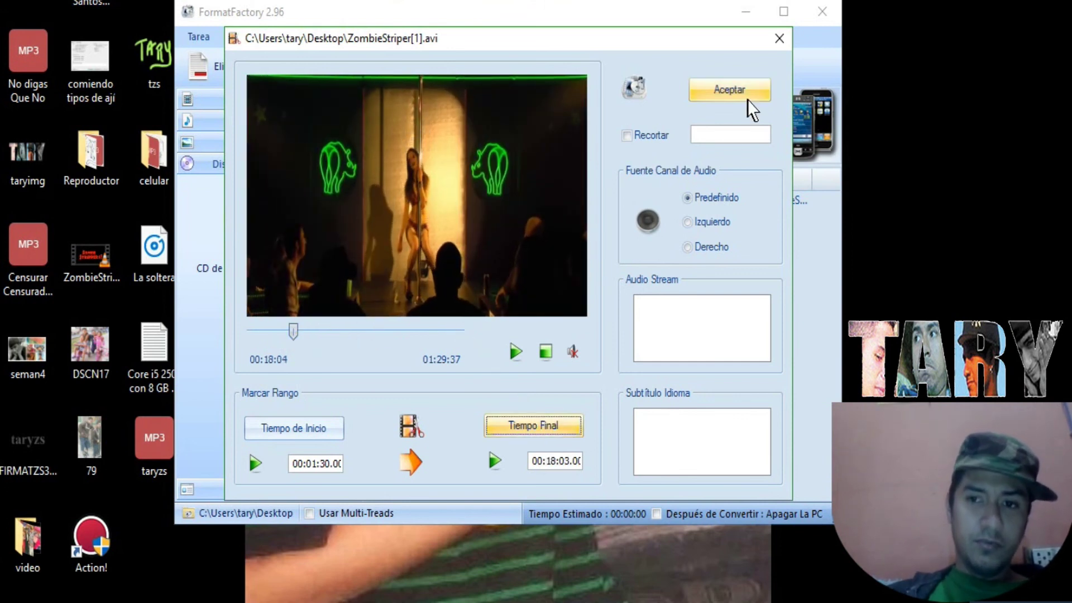
left_click(780, 38)
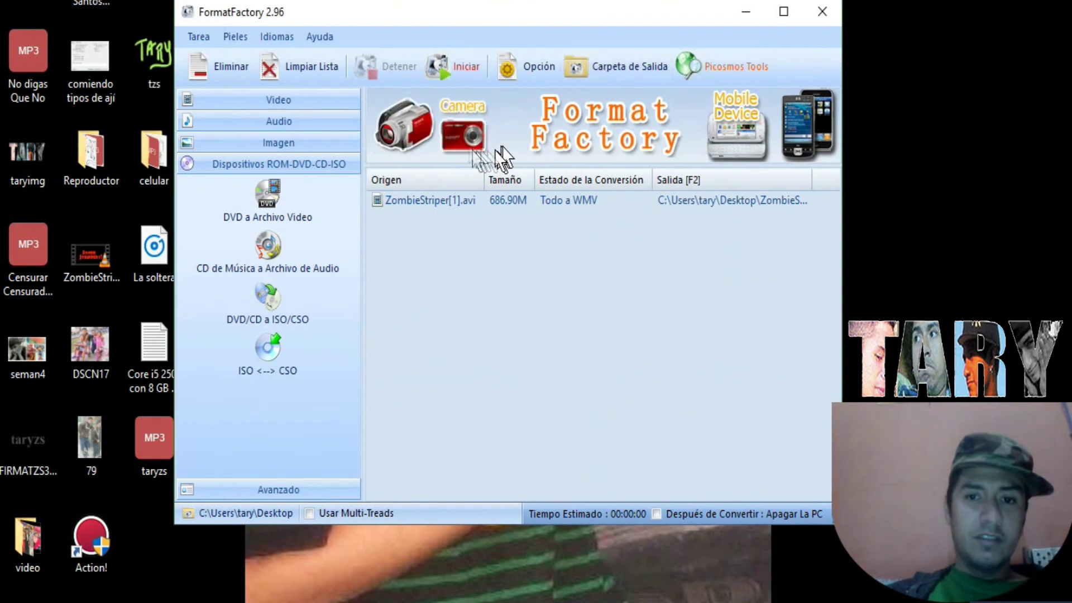
Examine the video size options in the queued video's output settings, and close the settings and FormatFactory without converting.
left_click(437, 202)
right_click(436, 202)
left_click(490, 216)
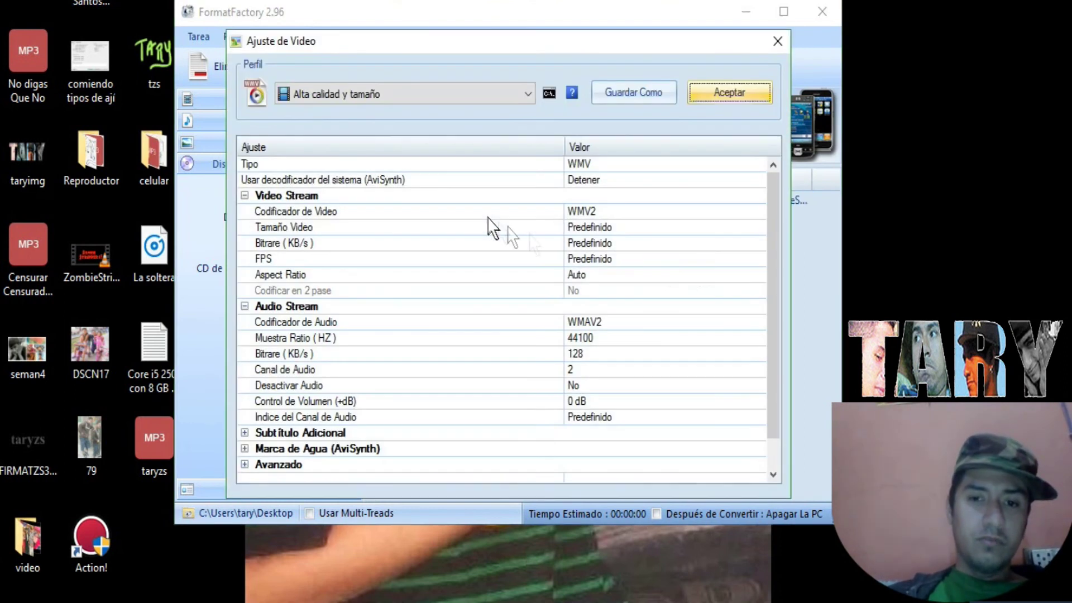
left_click(757, 226)
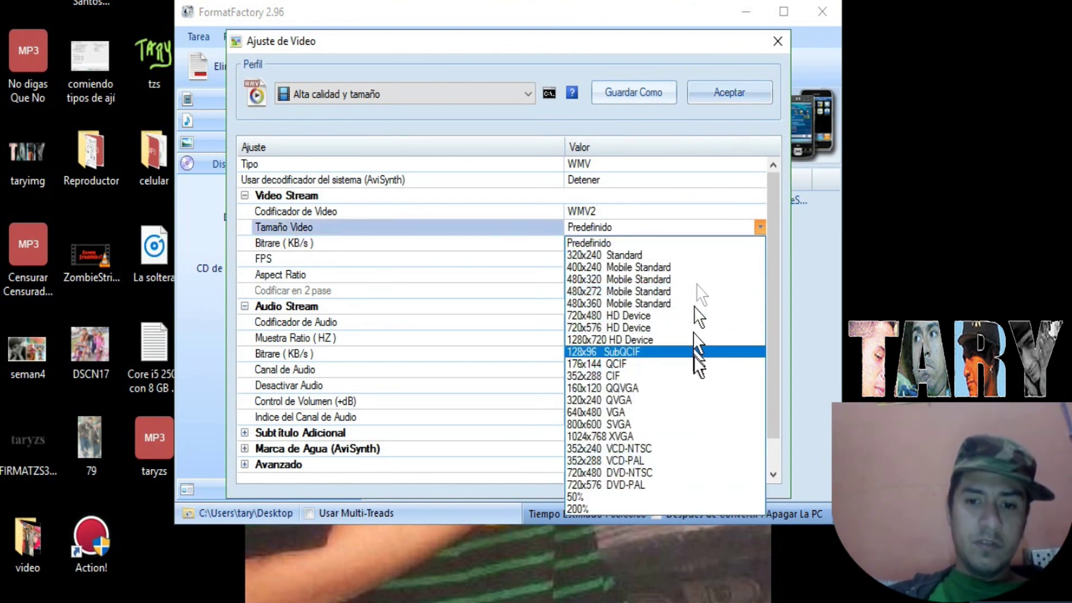
left_click(778, 45)
left_click(778, 46)
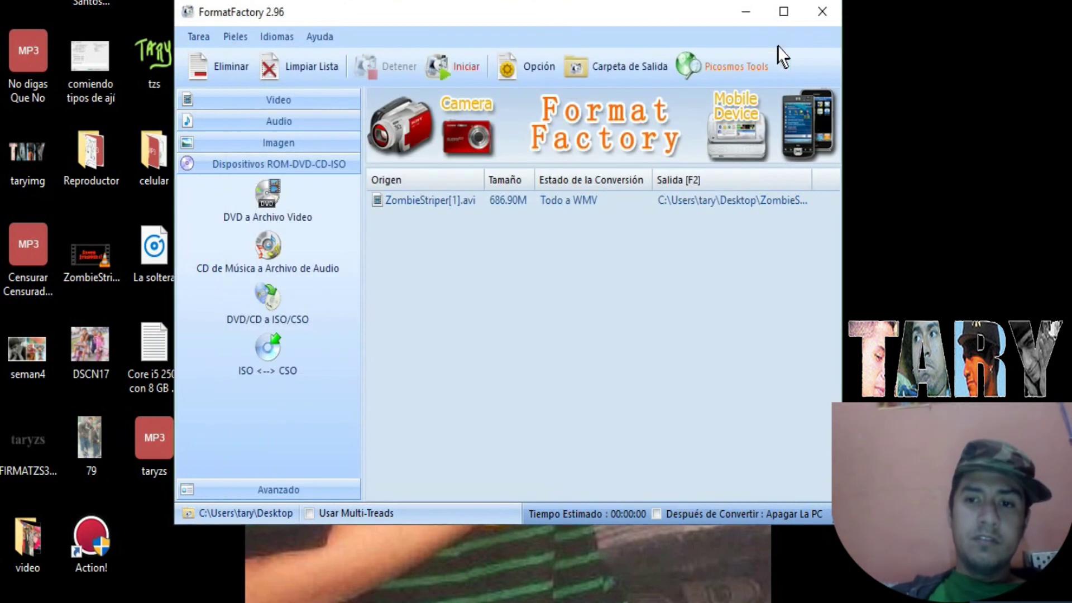
left_click(828, 11)
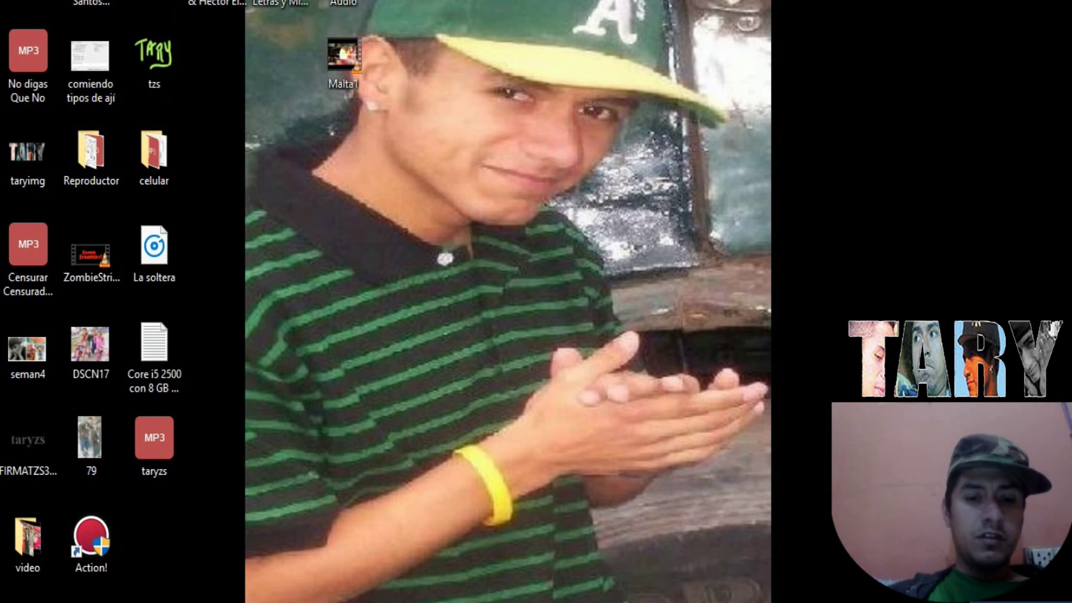
Open aTube Catcher, look over its available tools, including the video and audio trimming tool, and close the program.
left_click(299, 531)
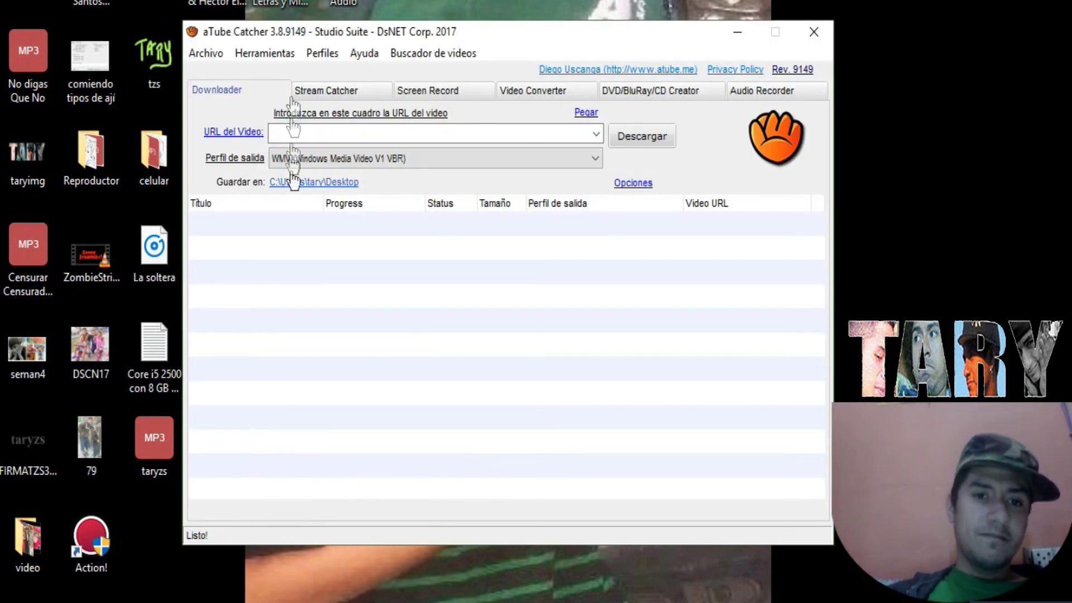
left_click(270, 51)
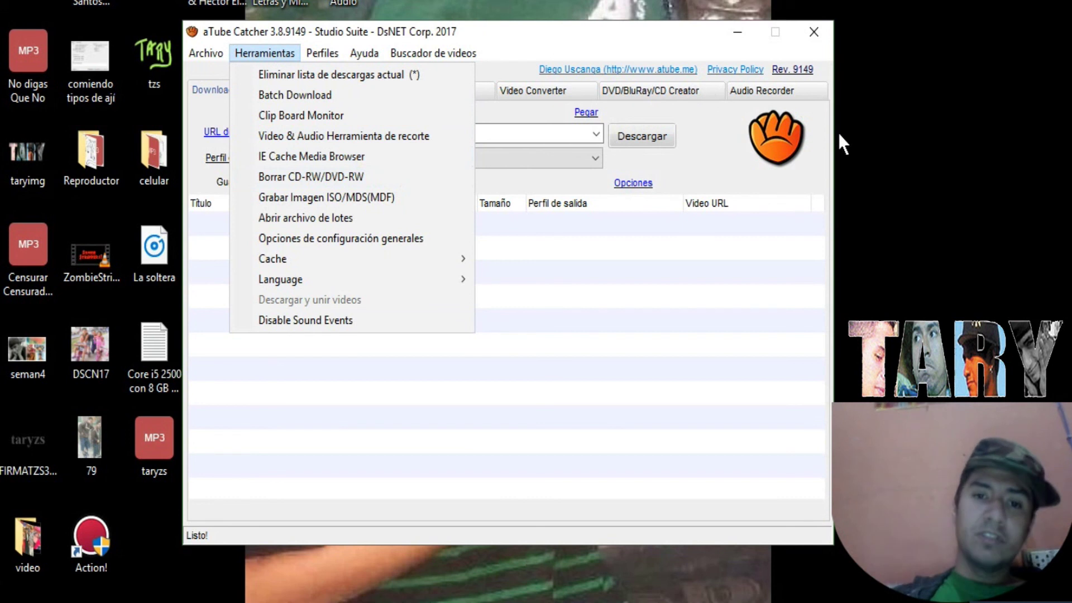
left_click(813, 39)
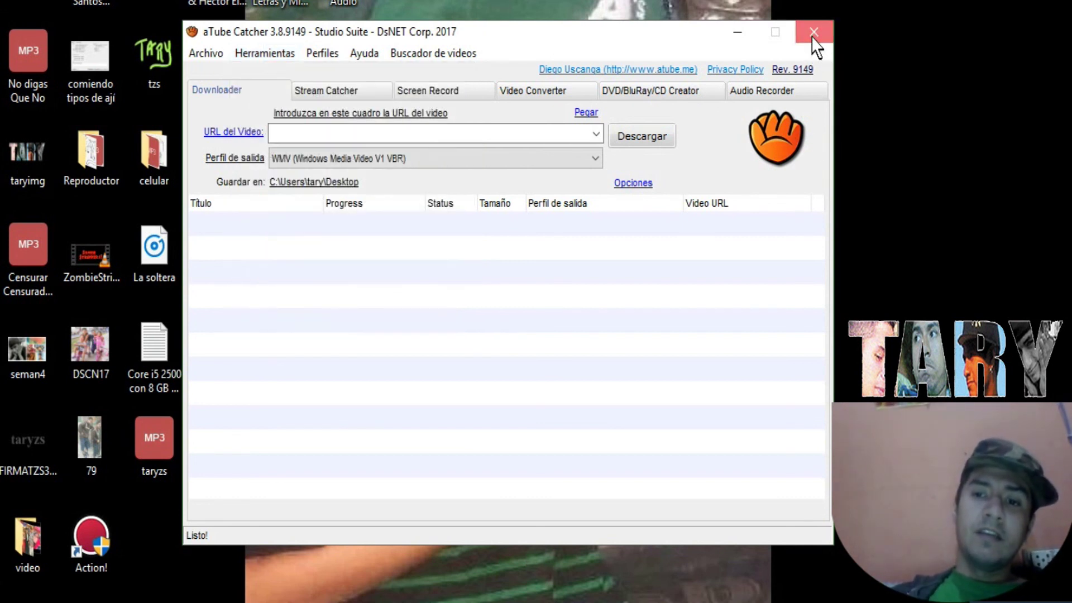
left_click(813, 39)
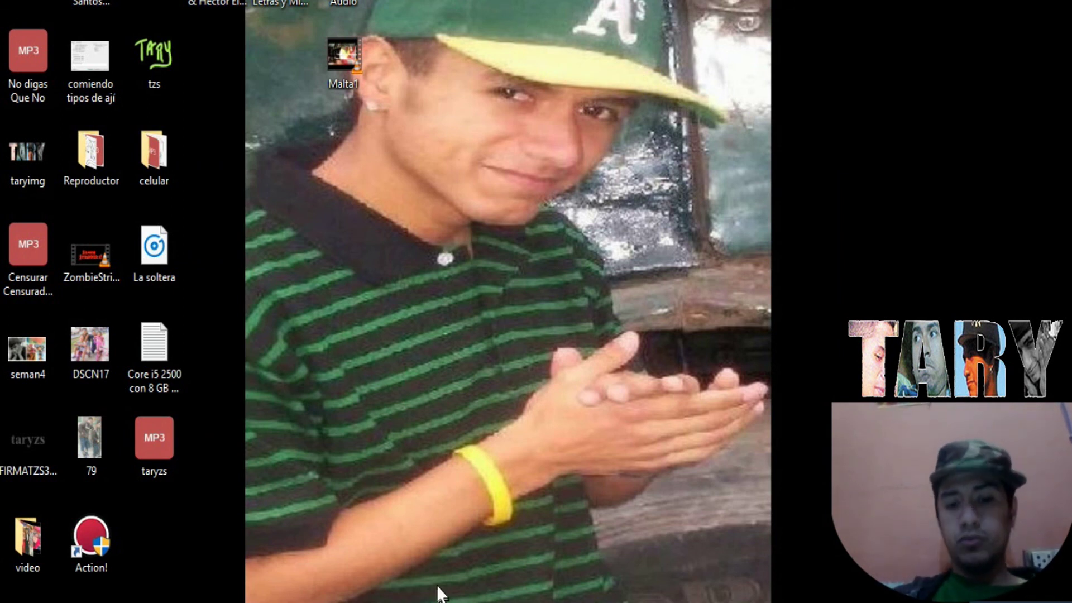
key("alt+Tab")
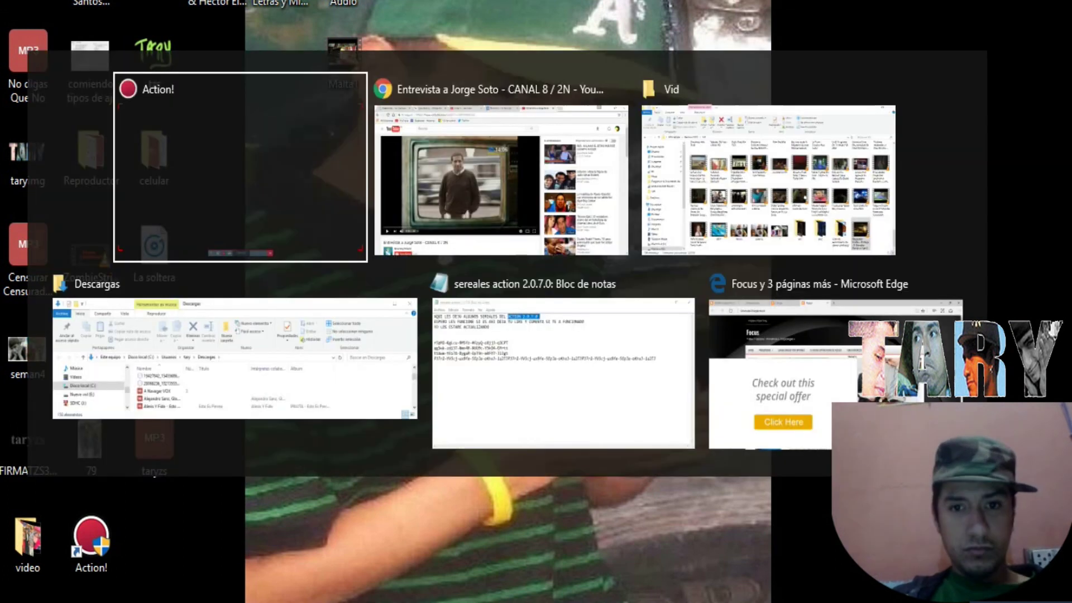
key("alt+Tab")
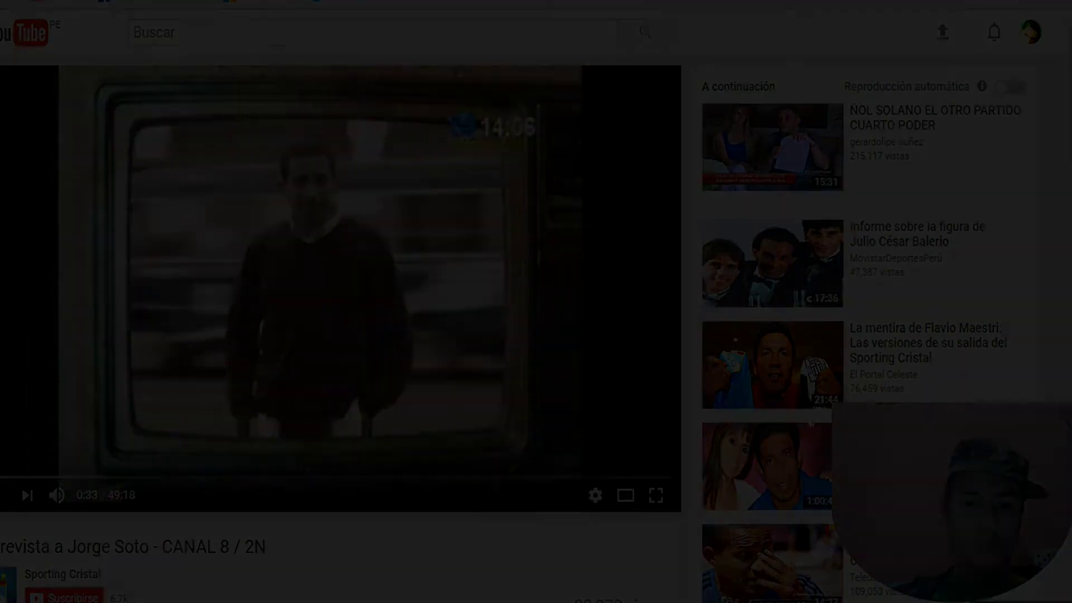